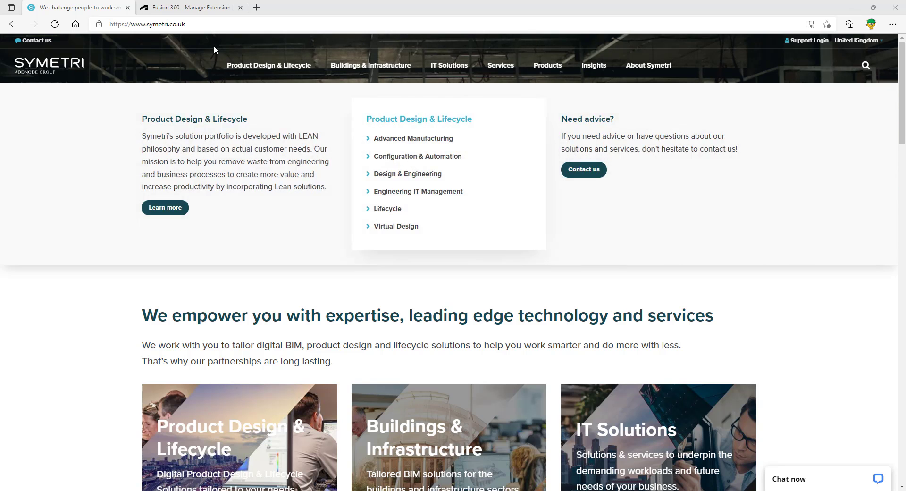
Step: Review the change management, release process and item identification sections of the Fusion 360 Manage Extension web page
key(ctrl+Tab)
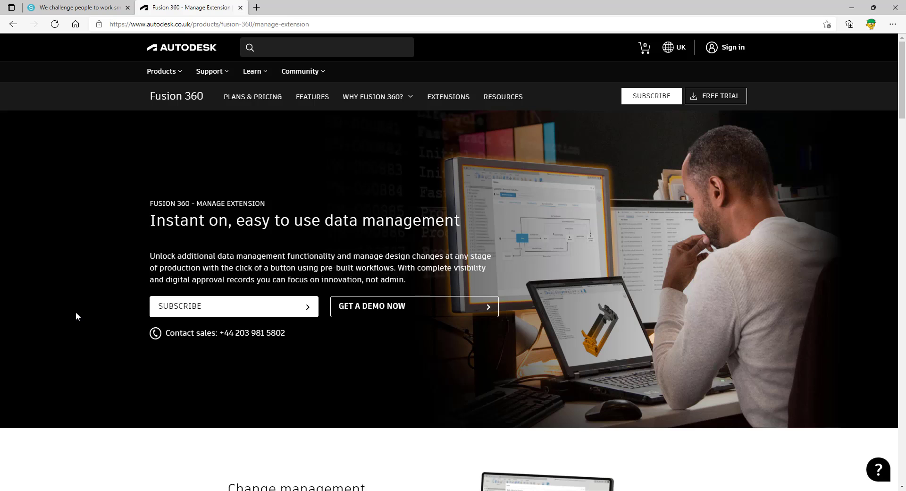
scroll(76, 314, down, 4)
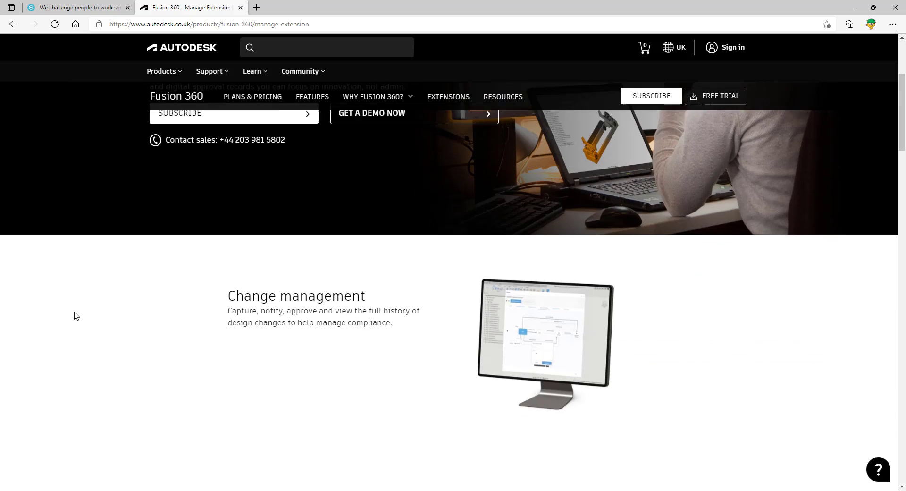
scroll(76, 316, down, 5)
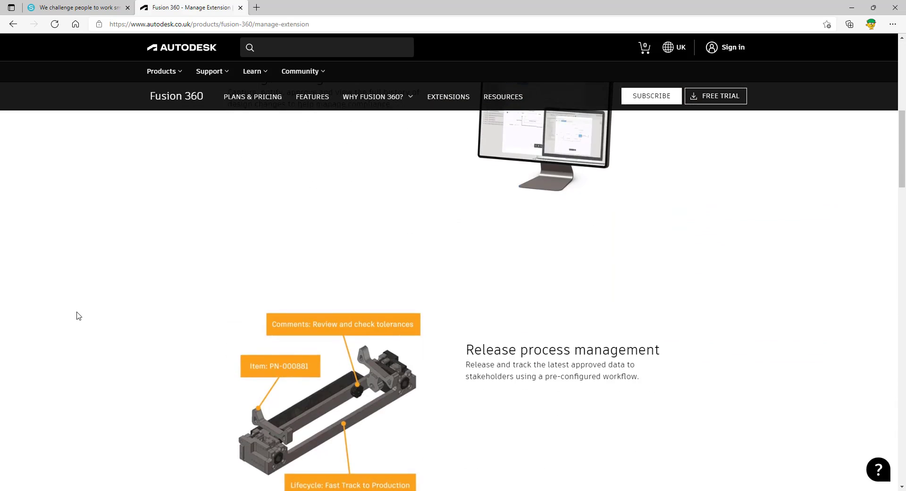
scroll(77, 316, down, 3)
scroll(78, 316, down, 1)
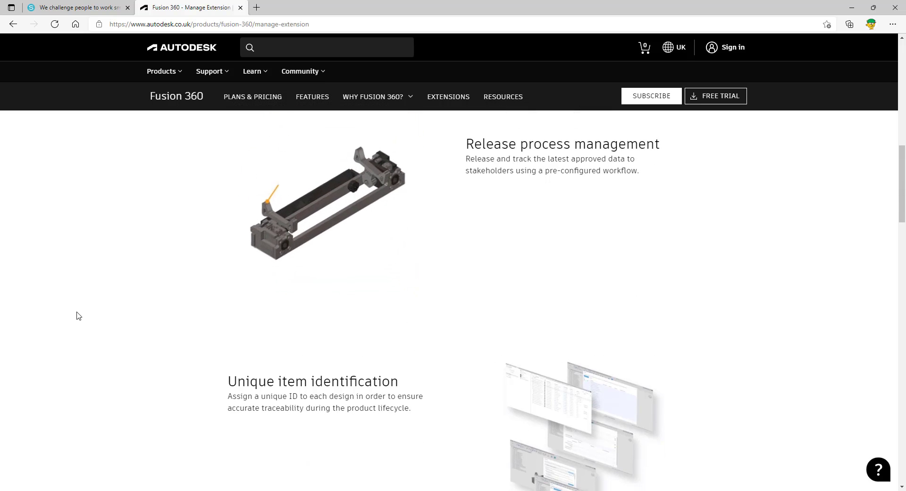
scroll(78, 316, up, 2)
scroll(79, 316, up, 10)
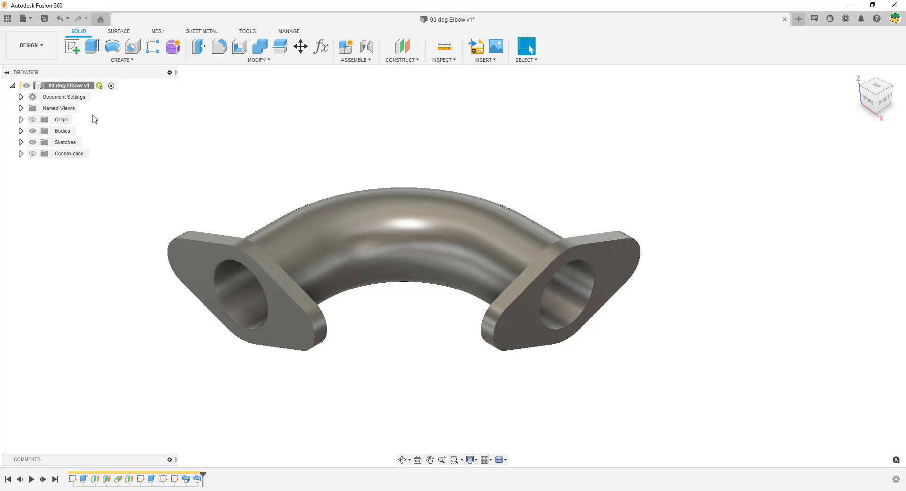
Step: Set the description of the 90 deg Elbow component to "90 Elbow SIZE D" in its properties
click(100, 26)
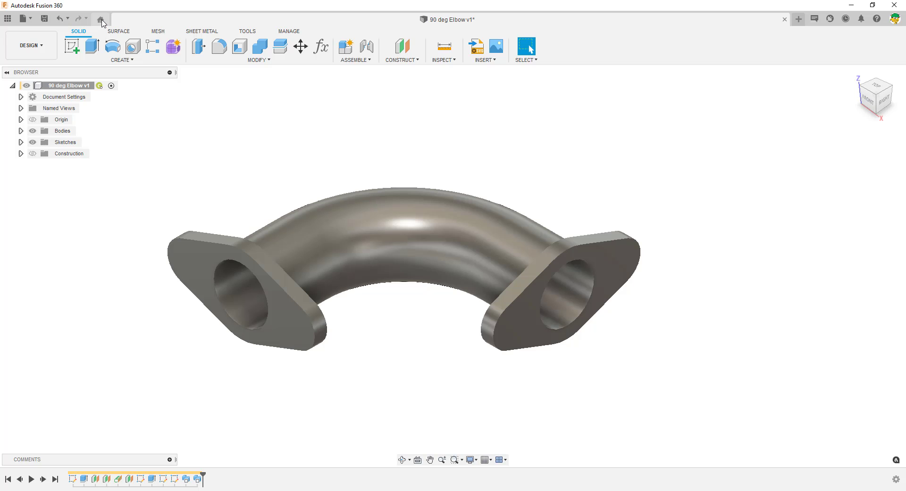
right_click(64, 87)
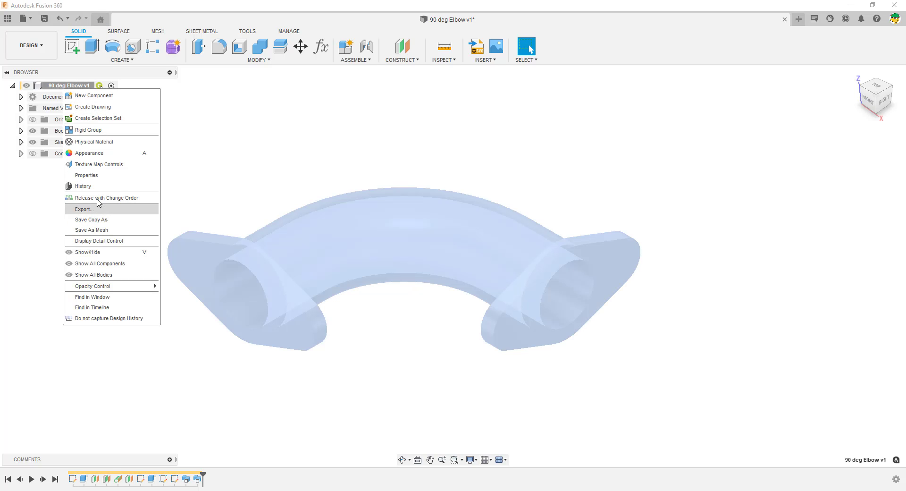
click(104, 175)
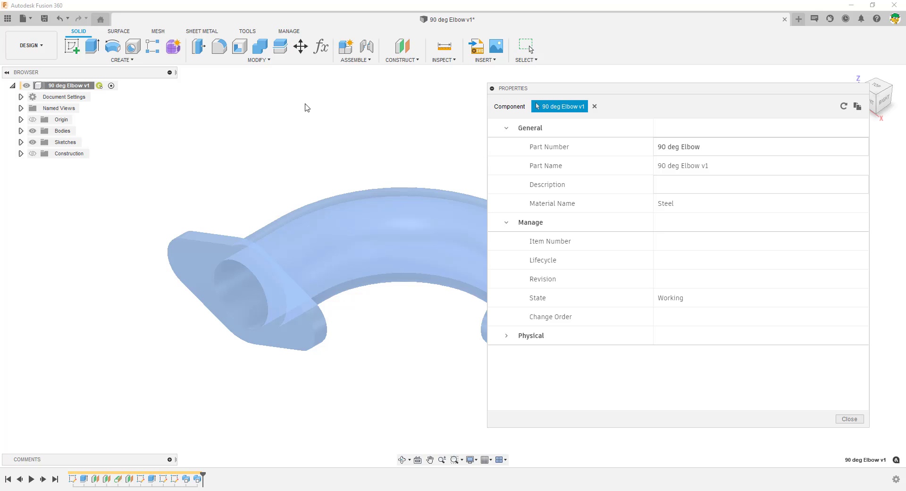
click(679, 185)
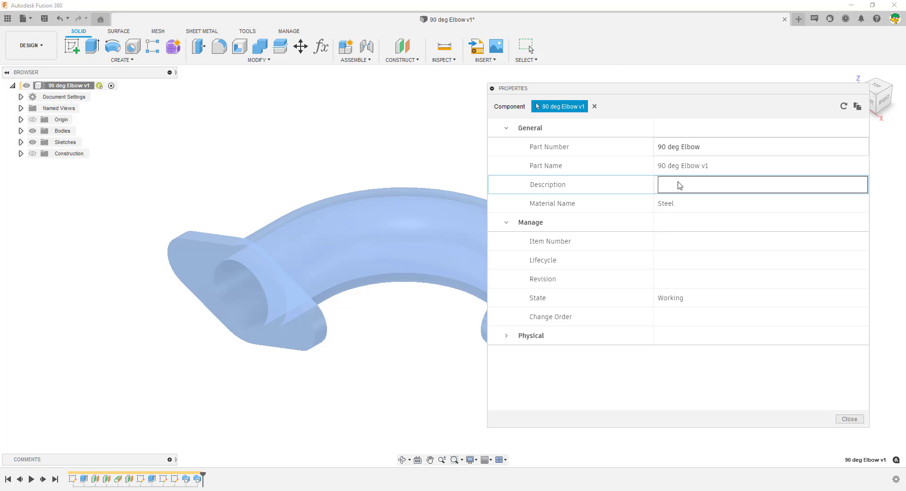
click(679, 182)
text(90 )
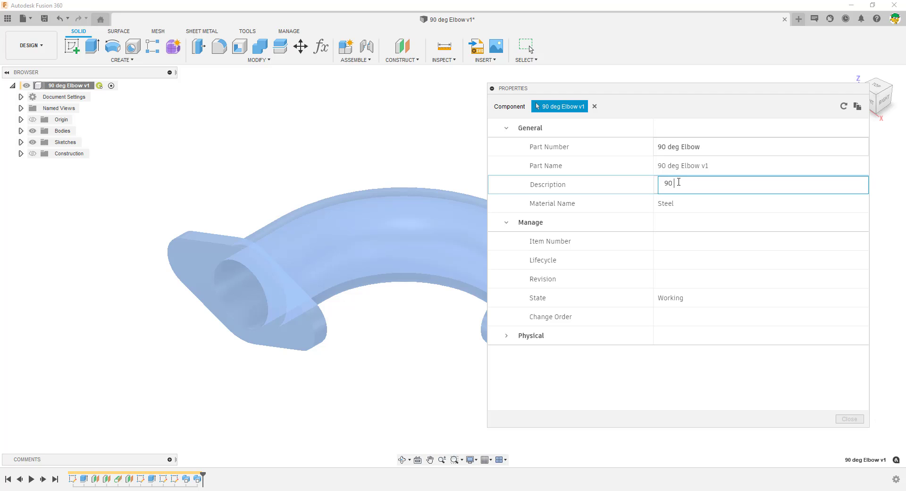
text(Elbow SIZE D)
key(Return)
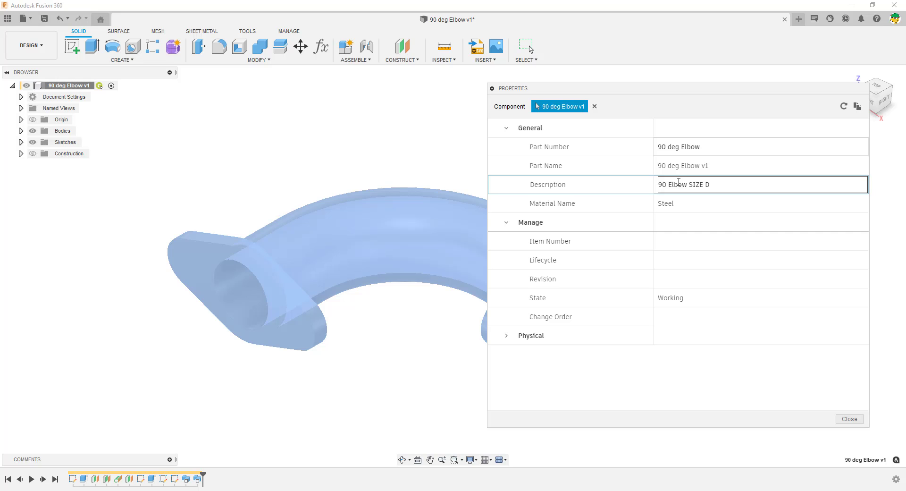
click(850, 419)
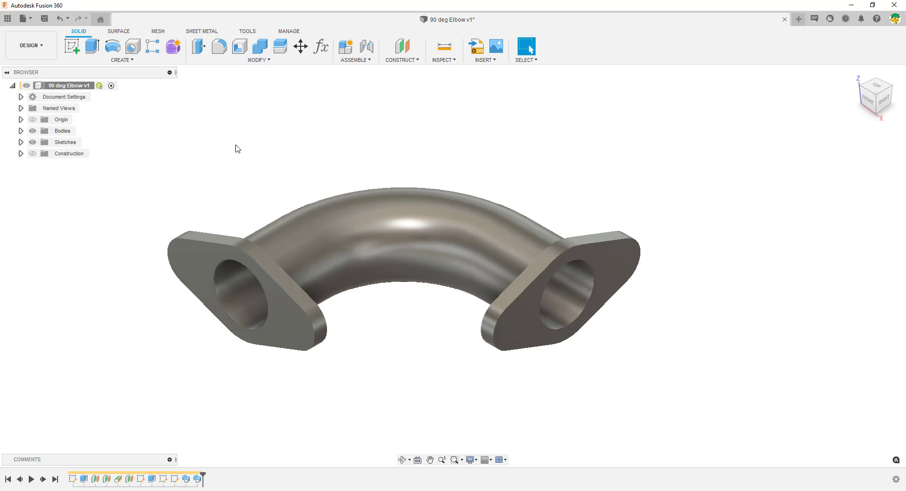
Step: Bring up the Manage commands for the elbow design and examine the available assign and release commands
middle_drag(296, 197, 394, 173)
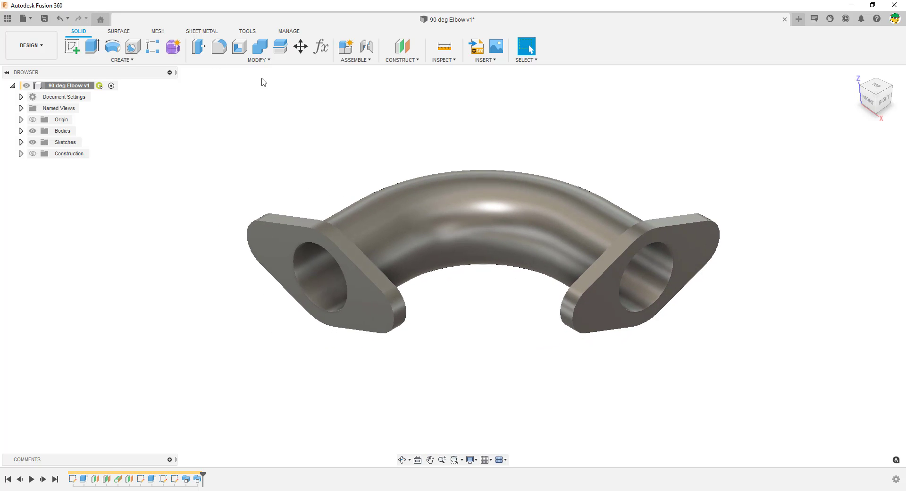
click(100, 23)
click(101, 25)
click(294, 37)
click(294, 33)
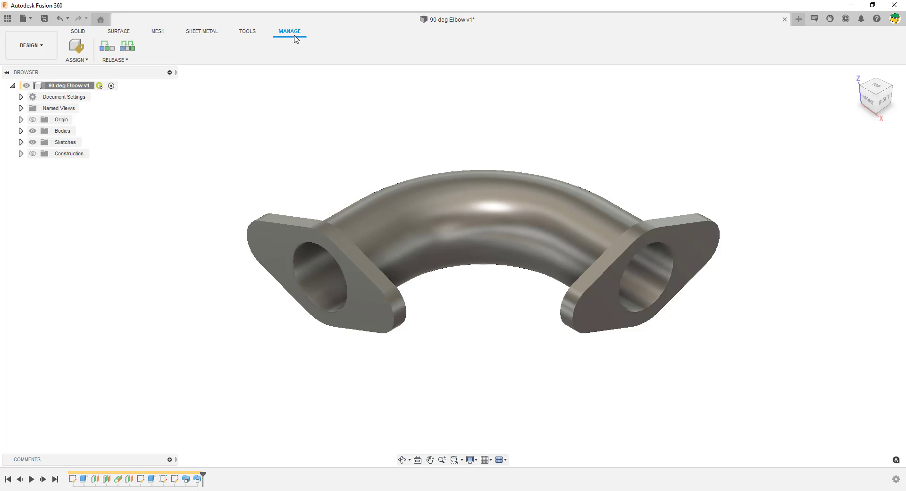
click(83, 62)
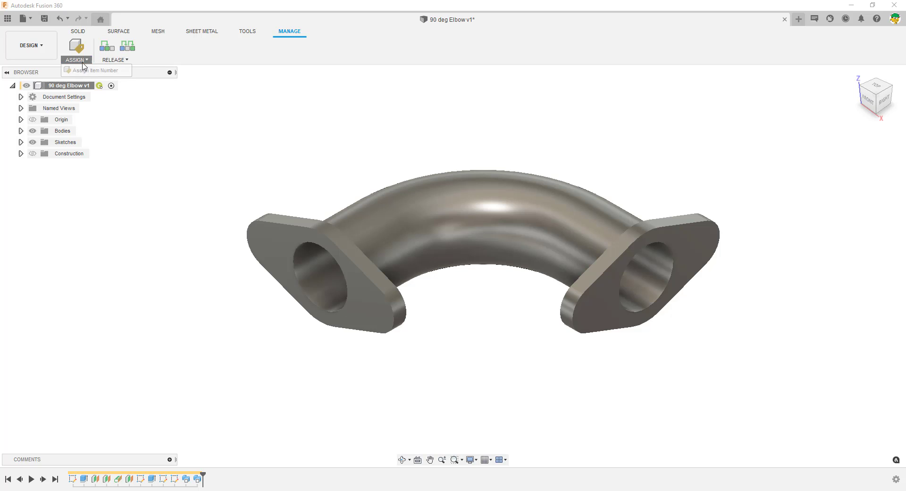
click(115, 60)
click(118, 60)
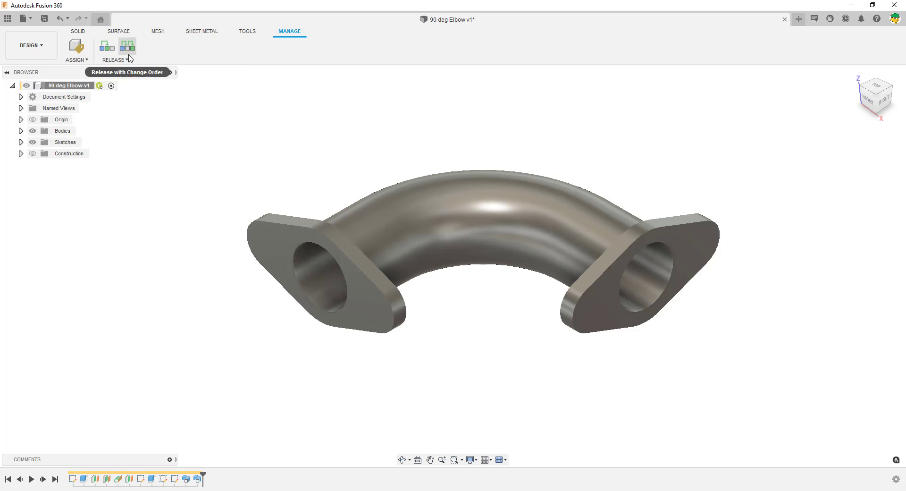
Step: Assign an item number to the 90 deg Elbow, saving the design with the version description "User Saved"
click(80, 60)
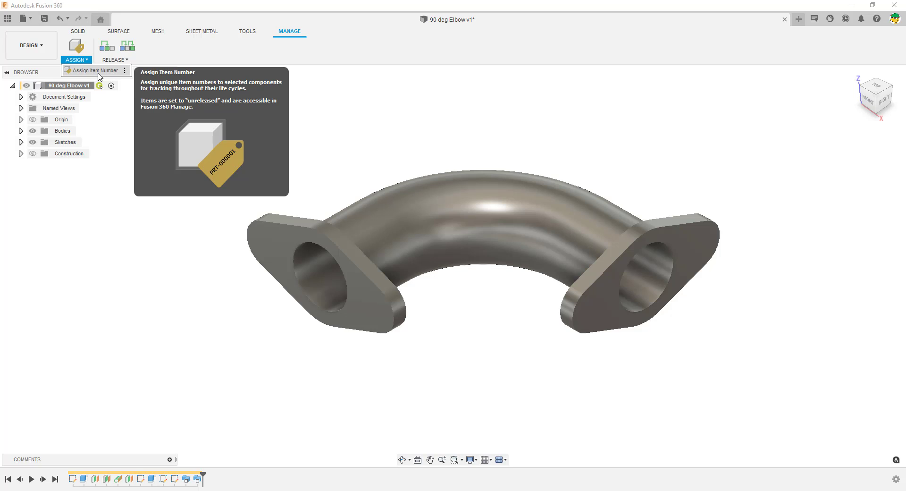
click(99, 71)
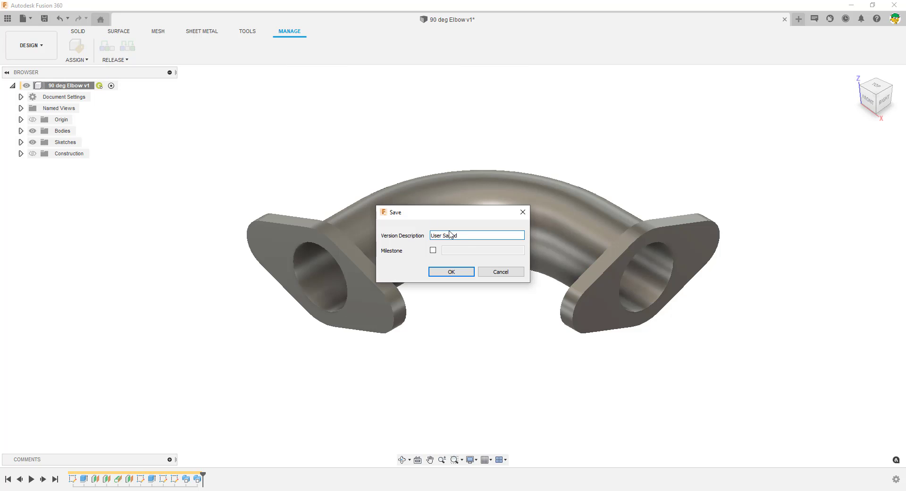
click(452, 272)
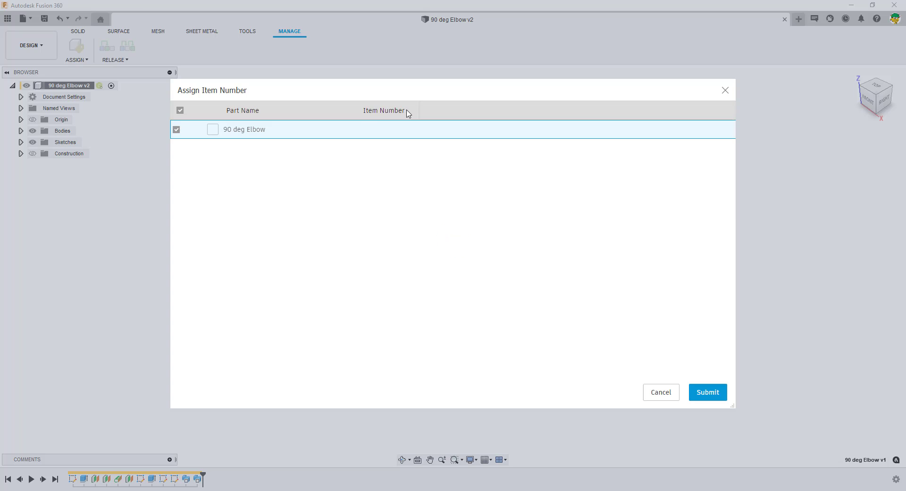
click(718, 394)
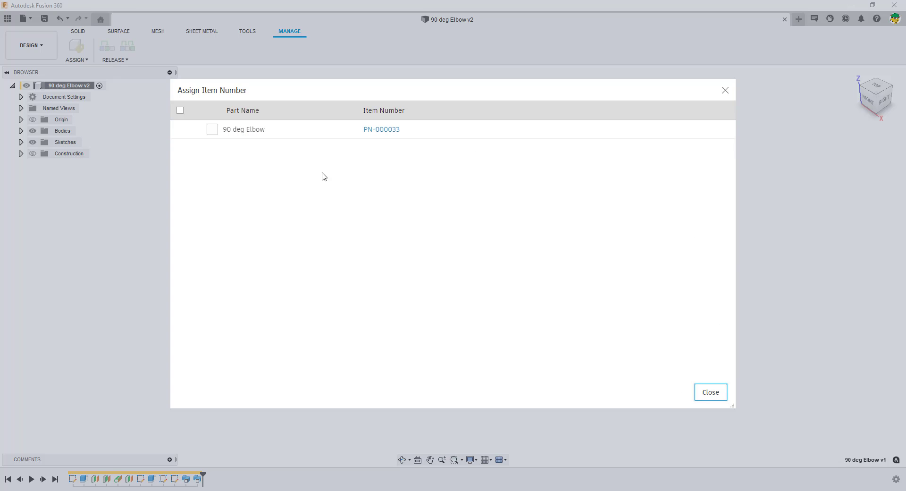
click(711, 394)
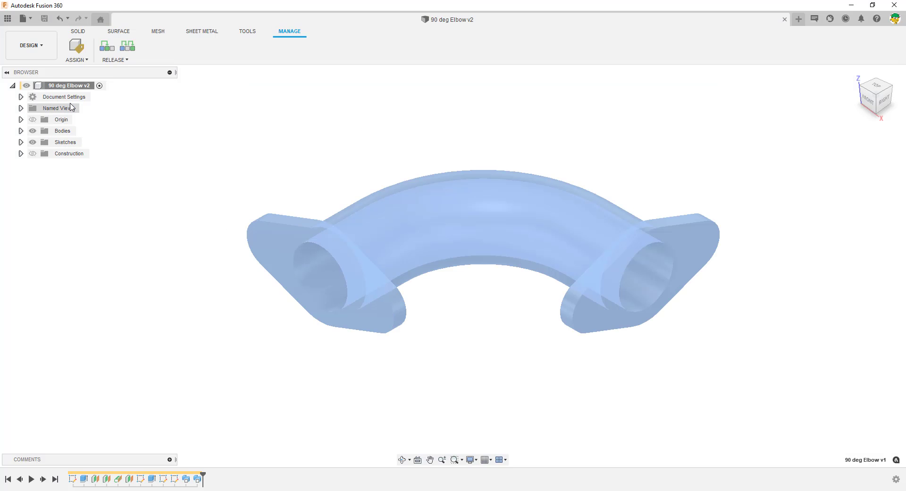
Step: Check the elbow component's Manage properties and follow its item number link to the item's details page
right_click(70, 86)
click(112, 172)
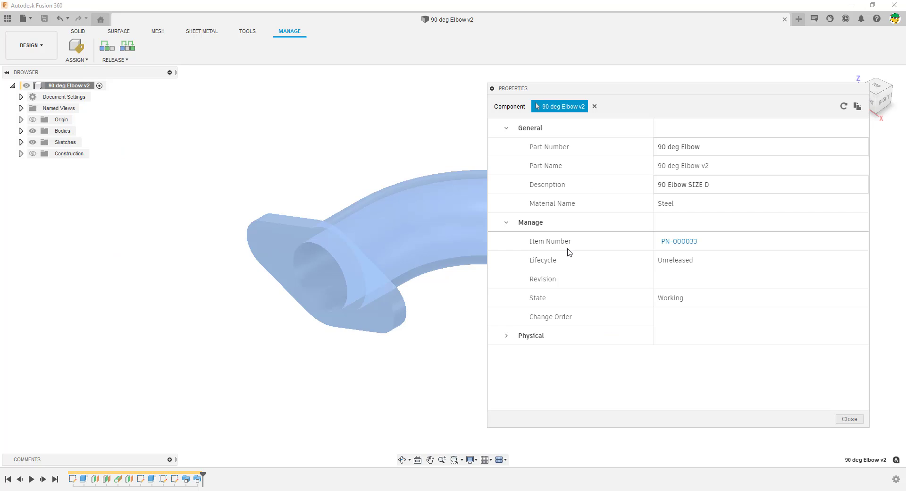
click(688, 248)
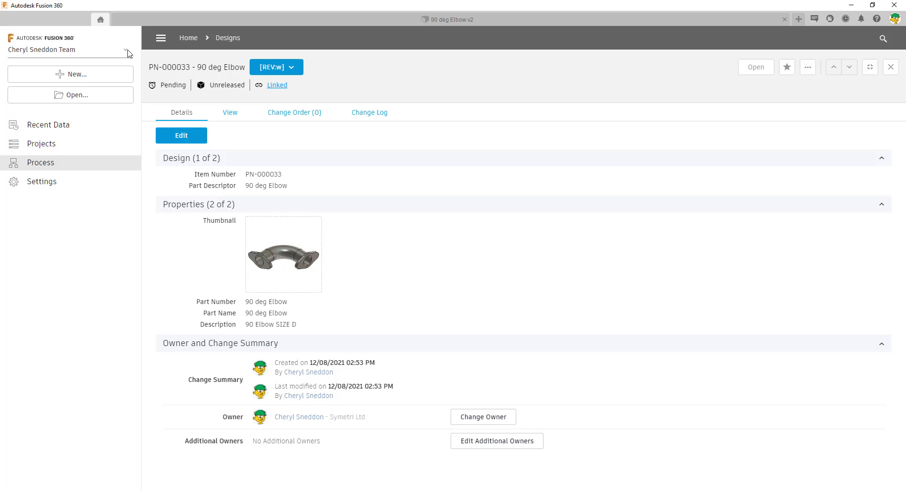
Step: Open the current team's web settings, go to its Fusion 360 Manage dashboard and review the recently viewed items
click(130, 52)
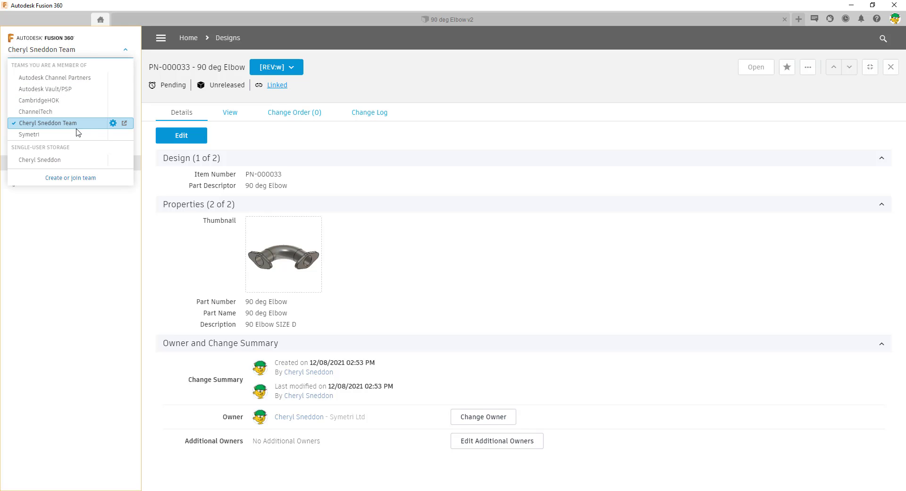
click(113, 123)
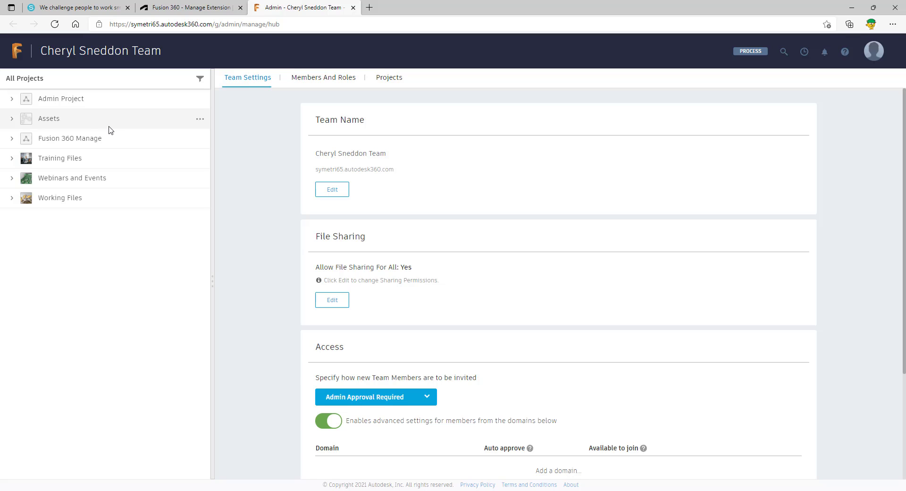
click(760, 53)
click(759, 52)
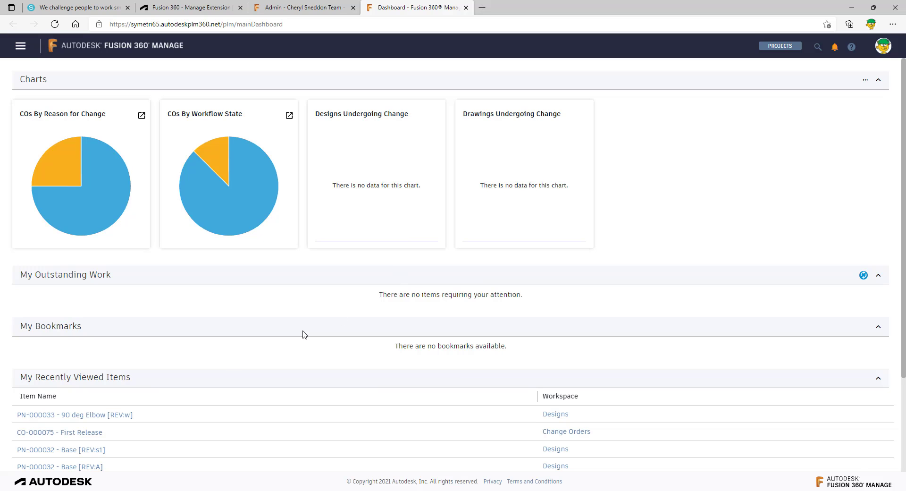
scroll(338, 370, down, 3)
mouse_move(340, 374)
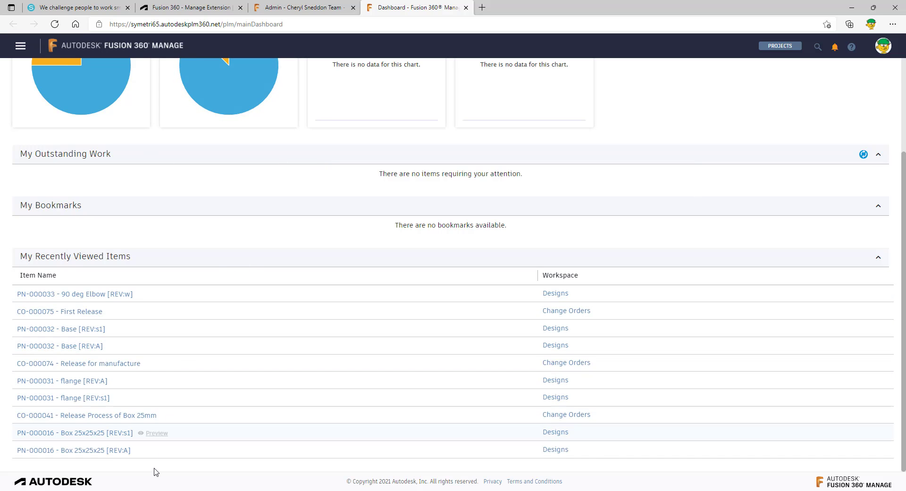
Step: Return to the 90 deg Elbow design in Fusion 360, close its properties and submit the part for Quick Release
mouse_move(128, 490)
click(128, 467)
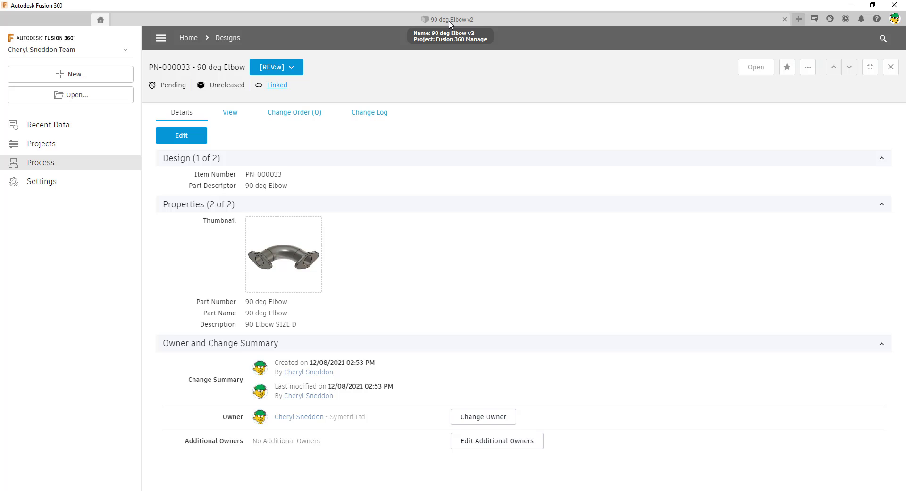
click(449, 23)
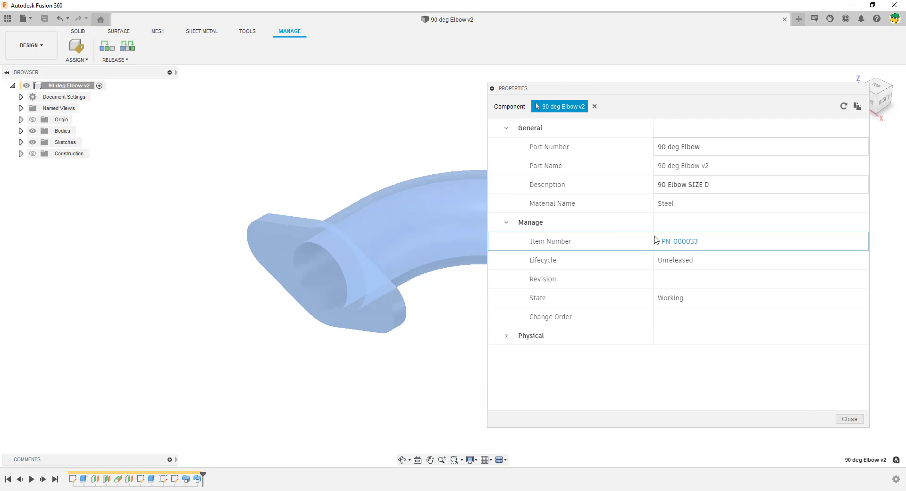
click(849, 419)
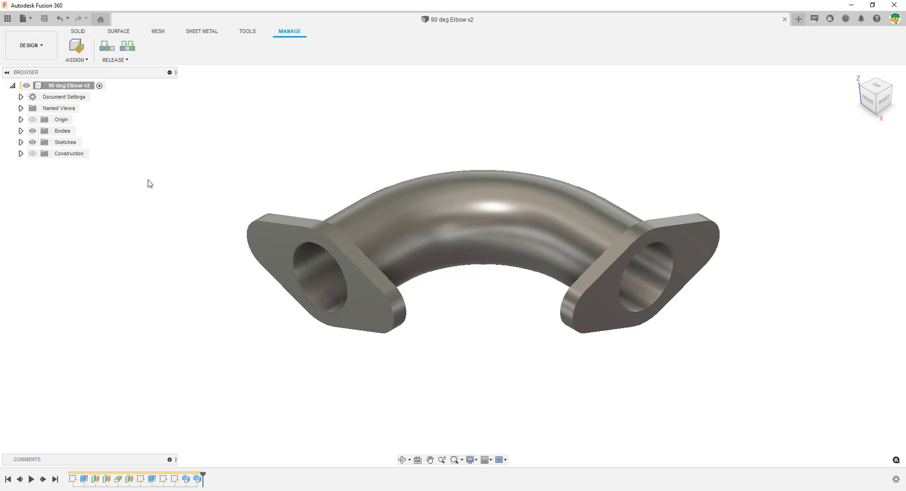
click(113, 52)
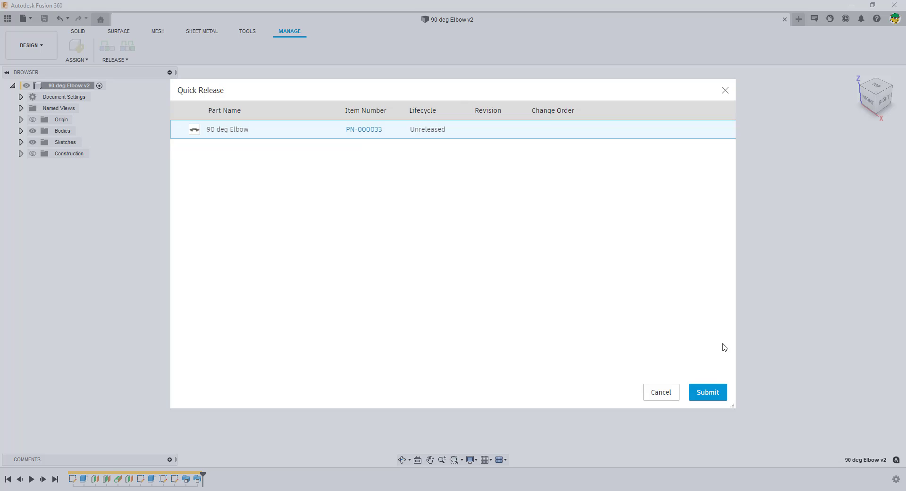
click(712, 395)
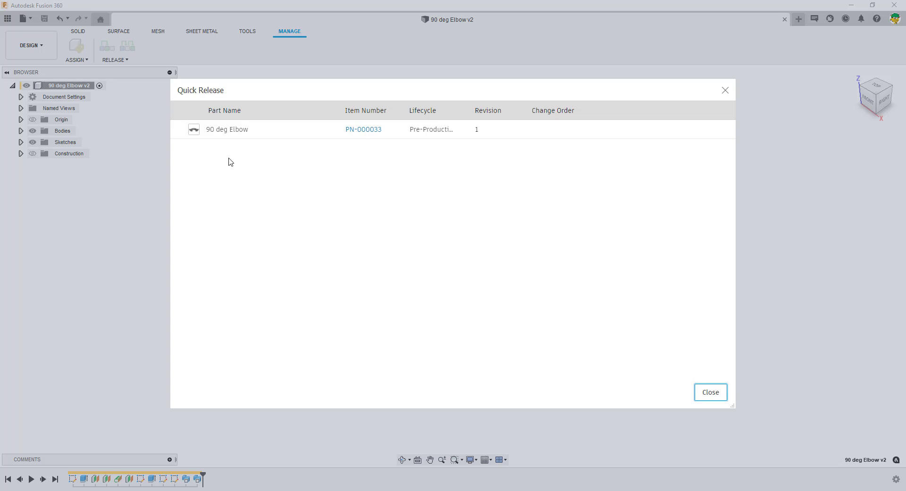
click(711, 392)
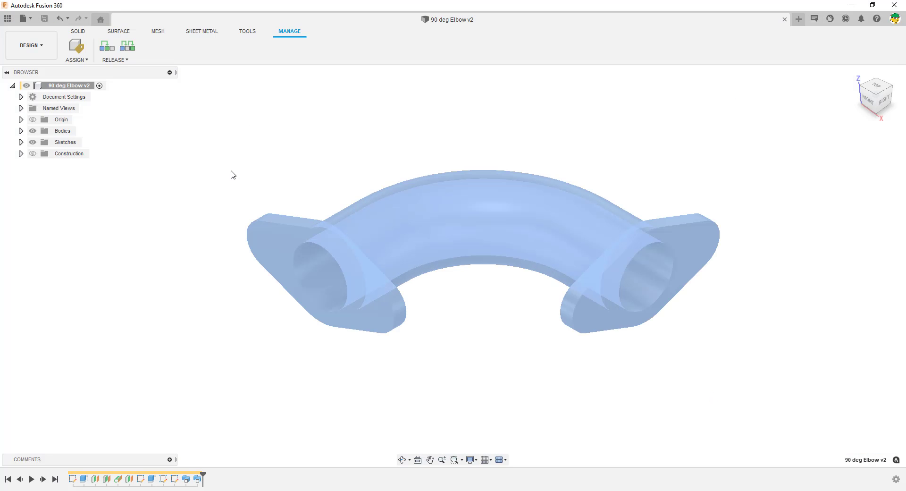
Step: Open the elbow component's properties to check its lifecycle, revision and state
right_click(67, 87)
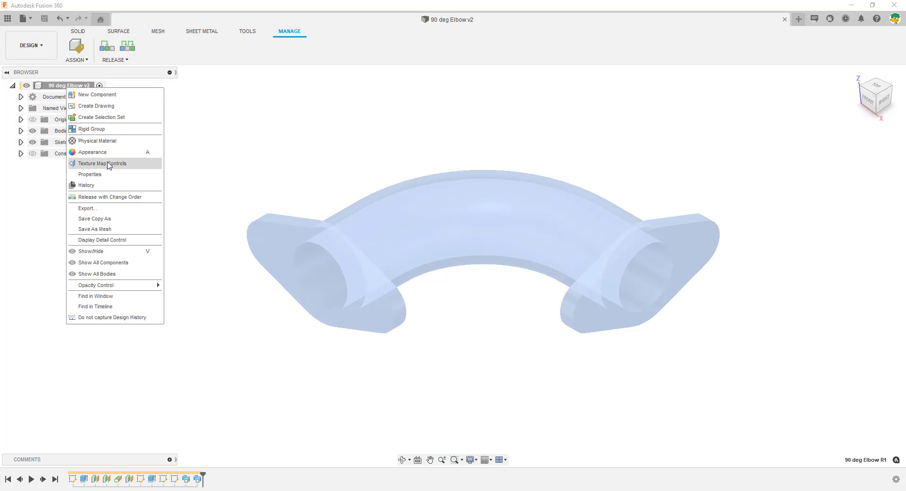
click(89, 174)
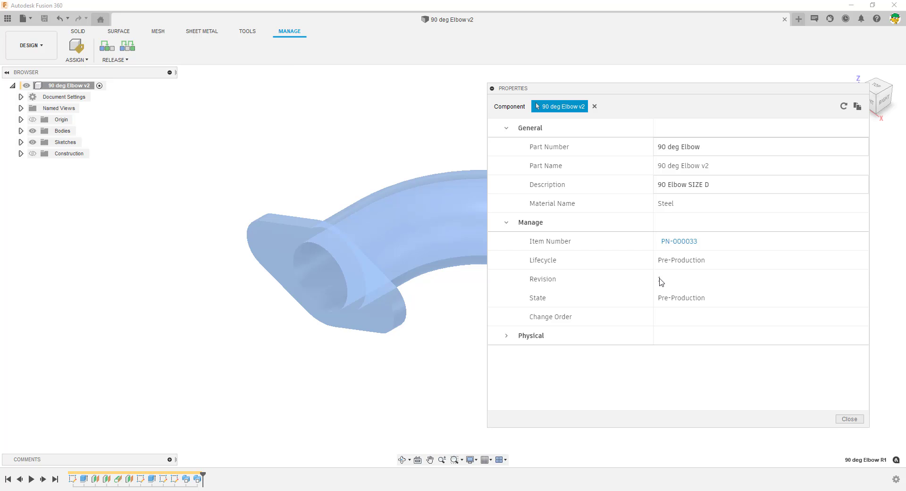
Step: Close the component properties, go to the 90 deg Elbow from the recent data list and check its overview and properties
click(856, 420)
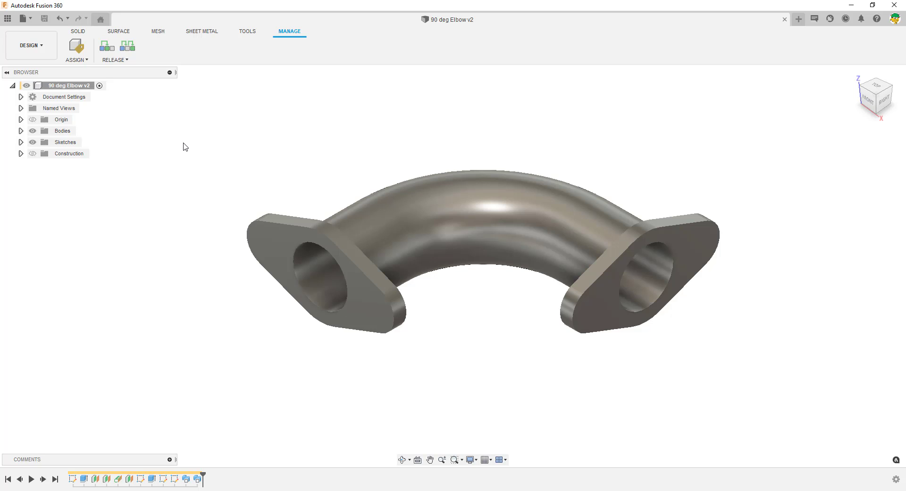
click(105, 24)
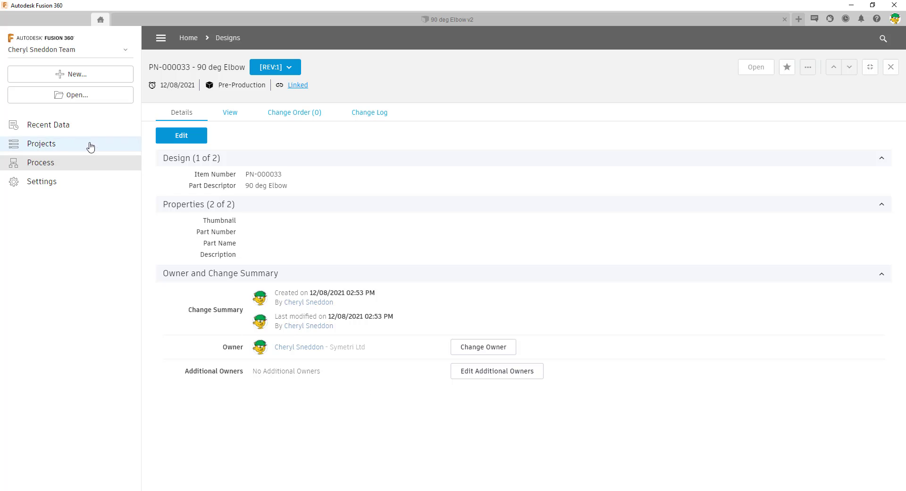
click(53, 126)
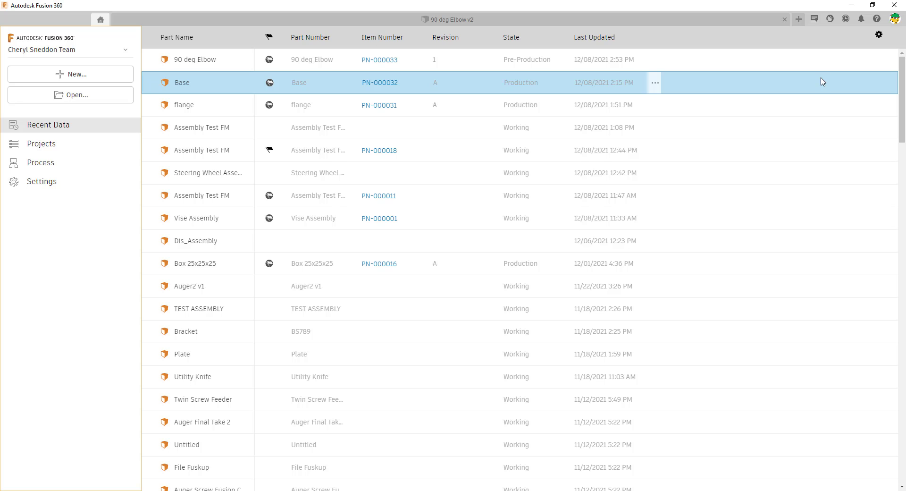
click(655, 60)
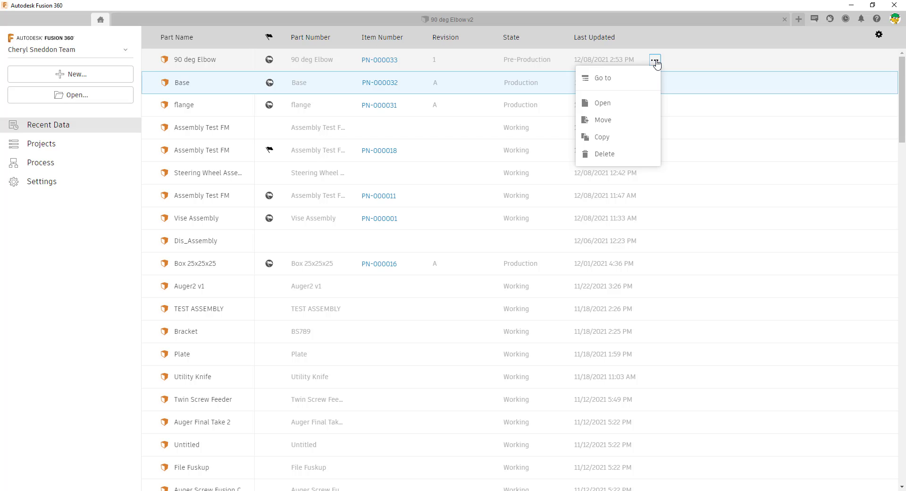
click(602, 79)
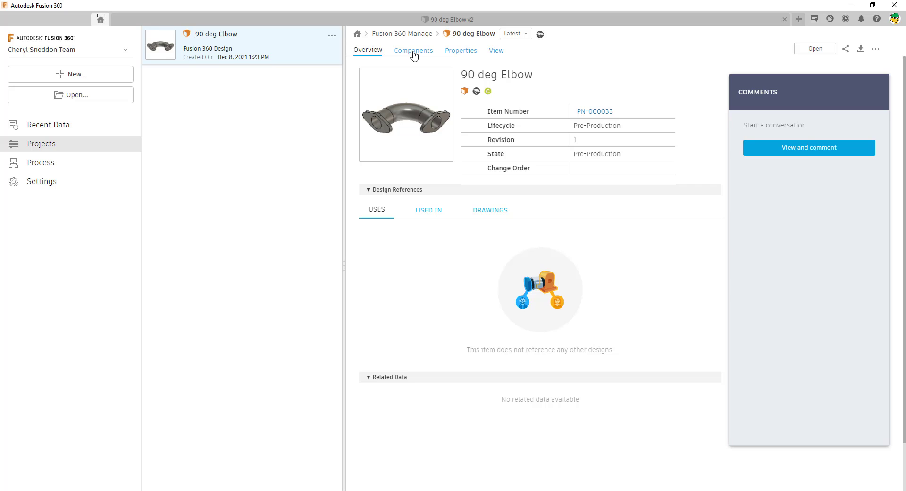
click(461, 51)
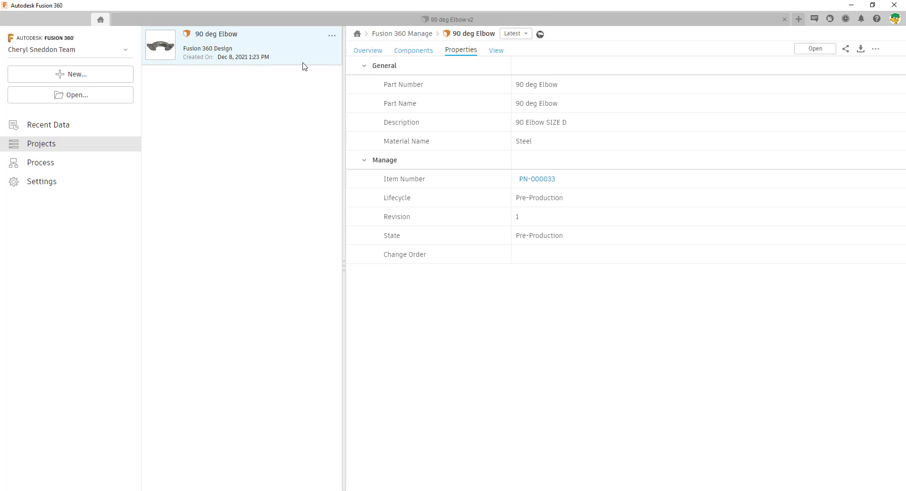
Step: Return to the elbow design and start a Release with Change Order for the part, titled "First Release of Elbow"
click(283, 21)
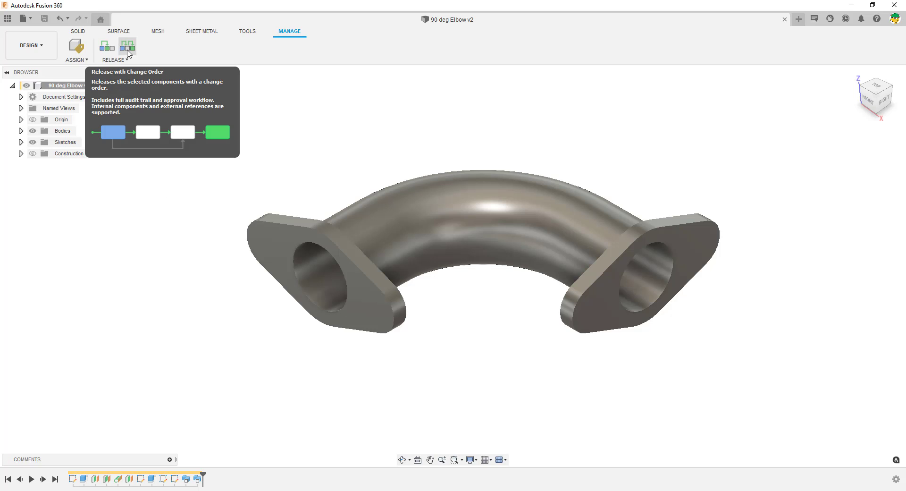
click(127, 53)
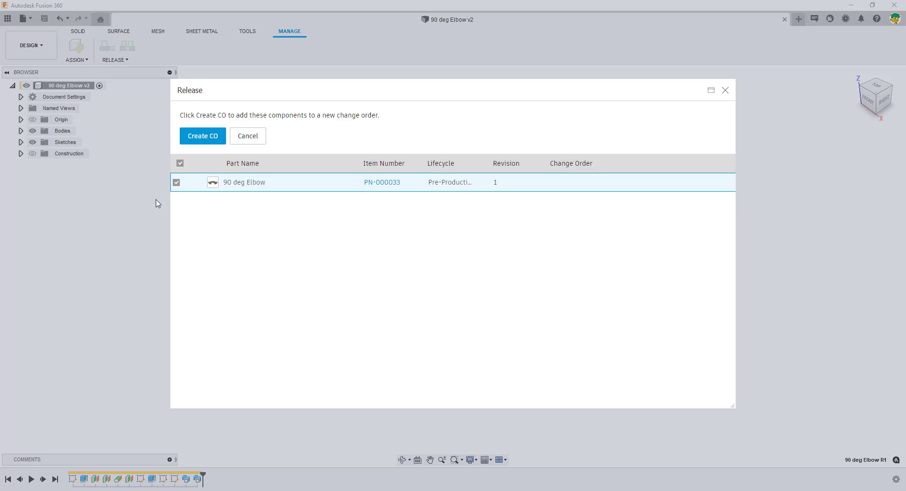
click(202, 139)
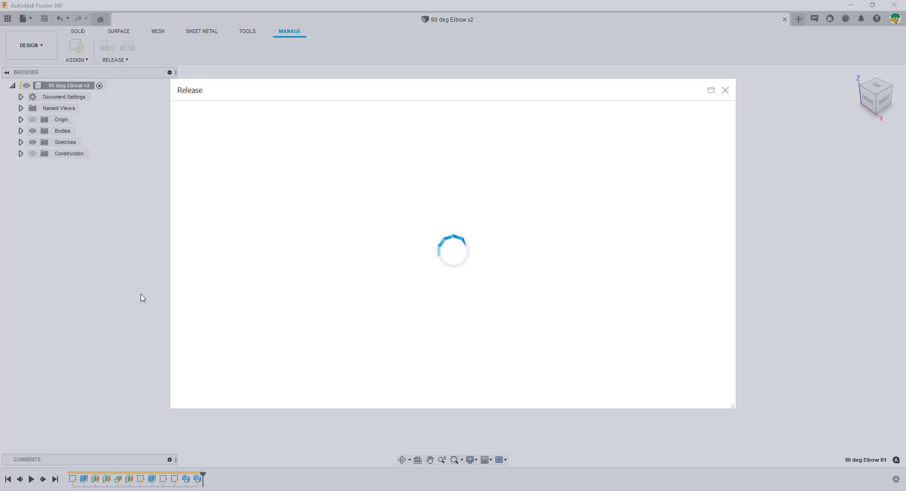
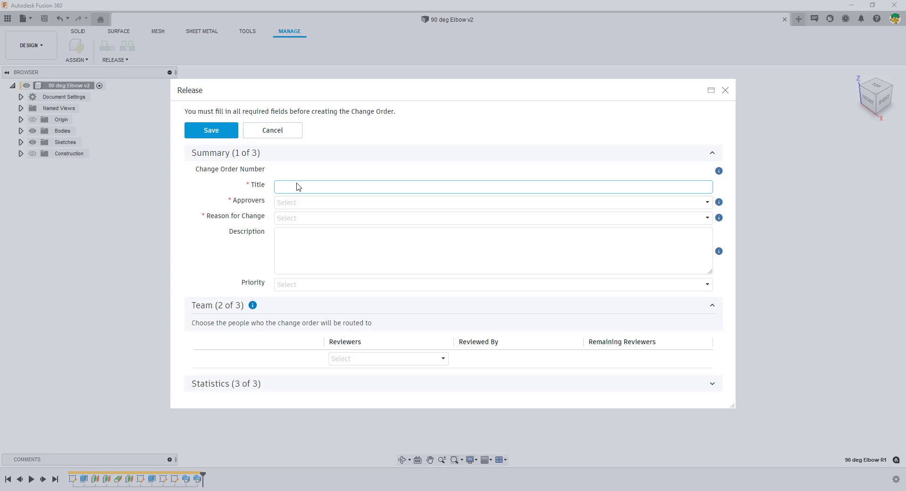
text(First Release of Elc)
text(ow)
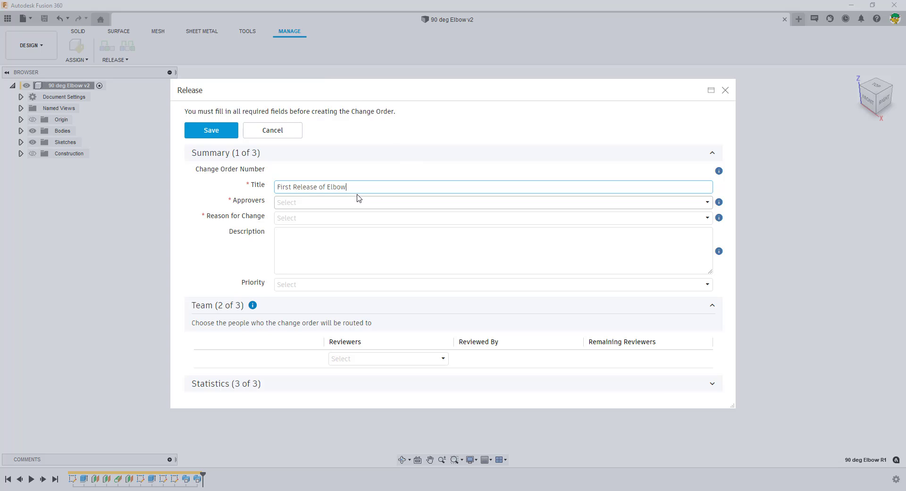
Step: Assign the available team member as the change order's approver and set the reason for change to Initial Release
click(332, 204)
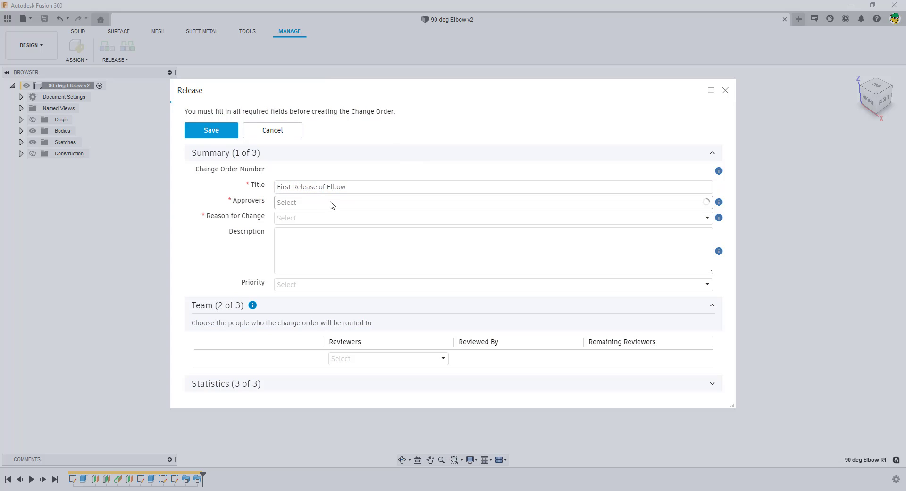
click(339, 230)
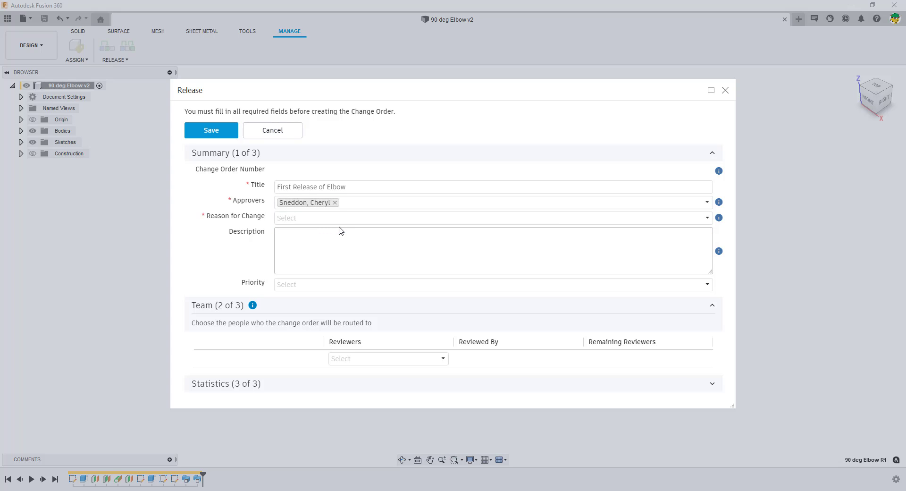
click(319, 219)
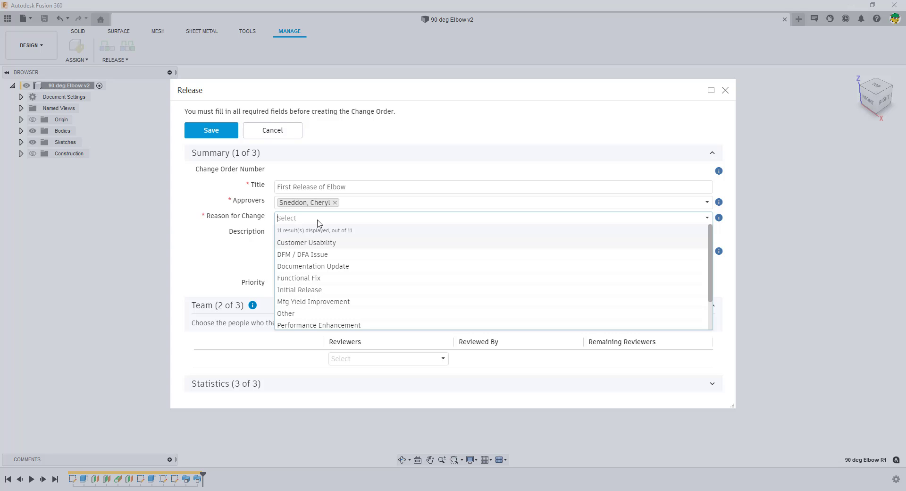
click(350, 290)
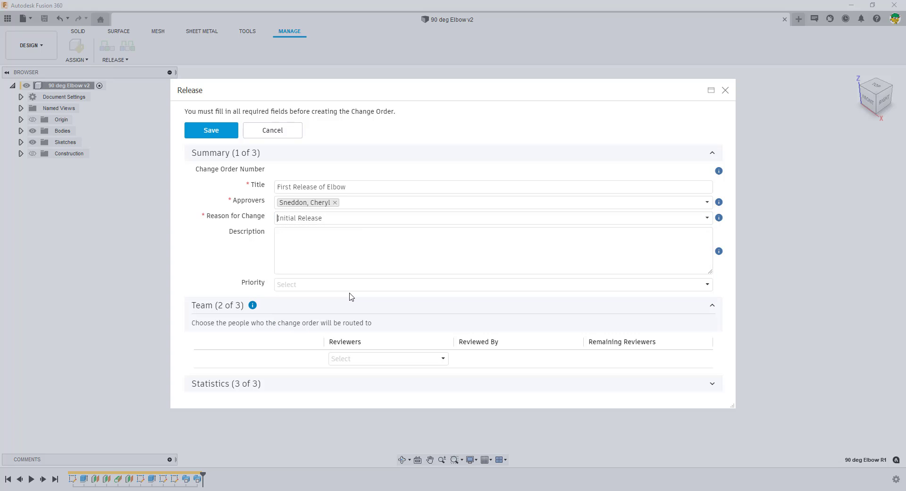
Step: Enter the change order description "This is ready for release." and set the priority to MED
click(305, 251)
text(Thi sis)
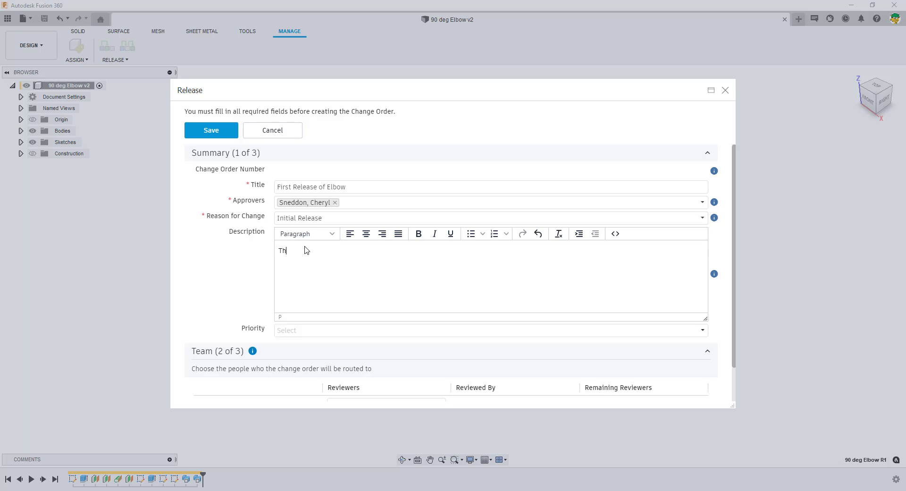
key(BackSpace)
key(BackSpace)
key(BackSpace)
text(is is ready for release.)
click(307, 332)
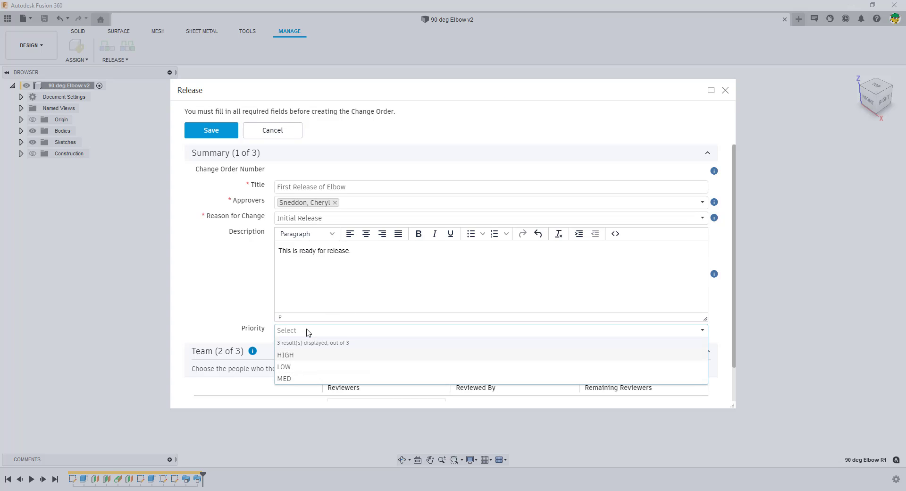
click(287, 379)
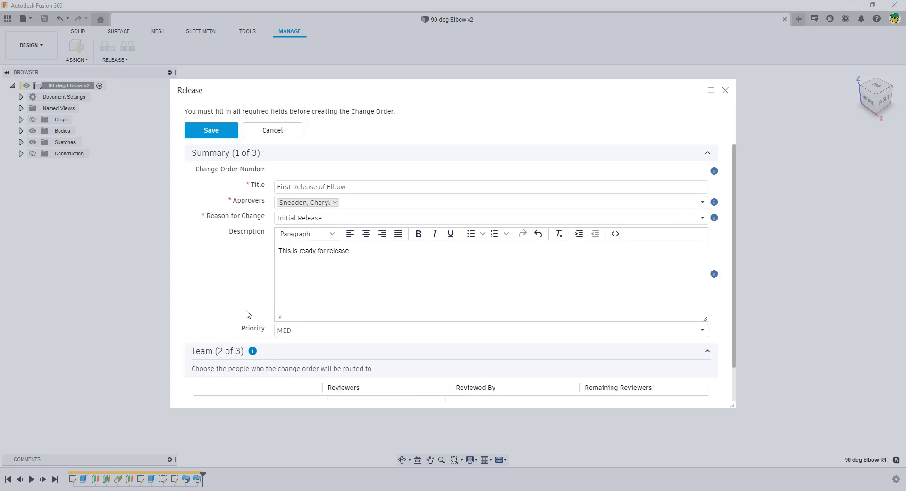
Step: Add the available team member as the change order's reviewer and save the change order
scroll(347, 304, down, 1)
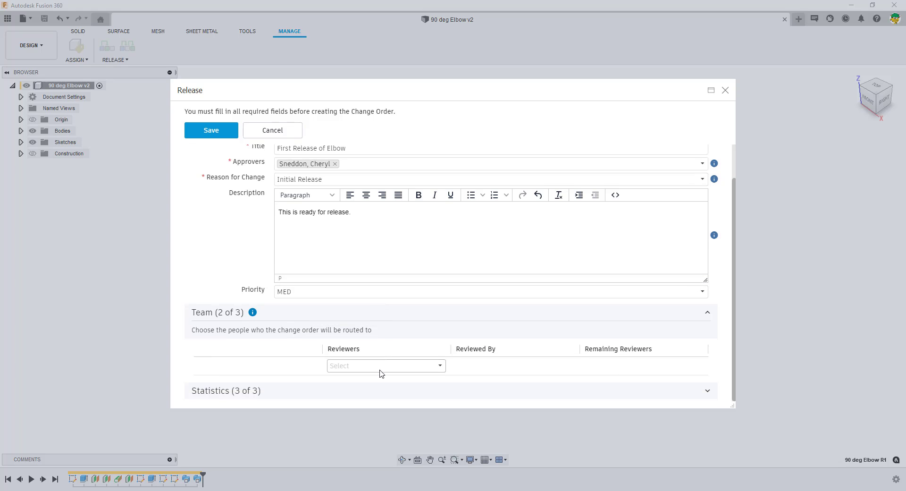
click(381, 369)
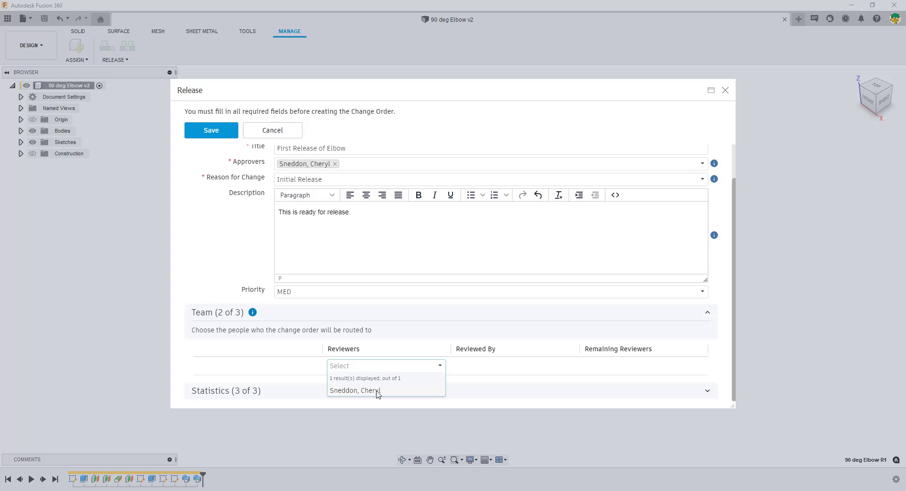
click(377, 391)
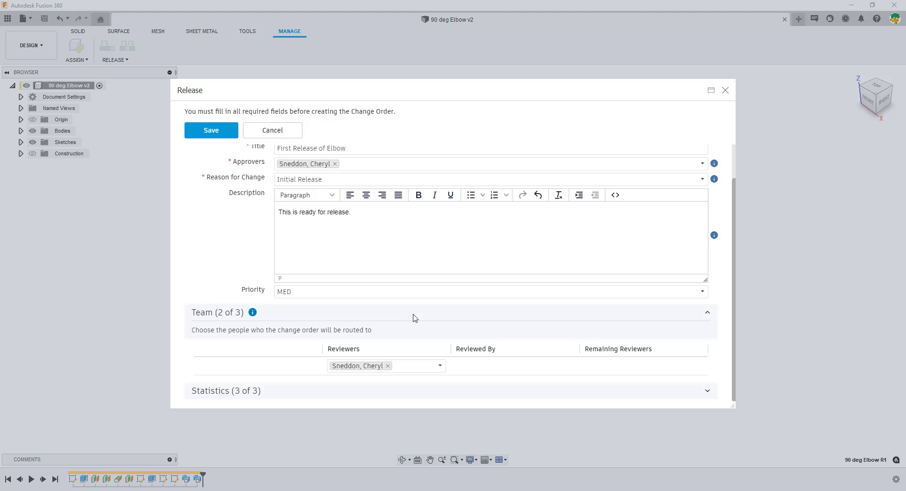
click(204, 128)
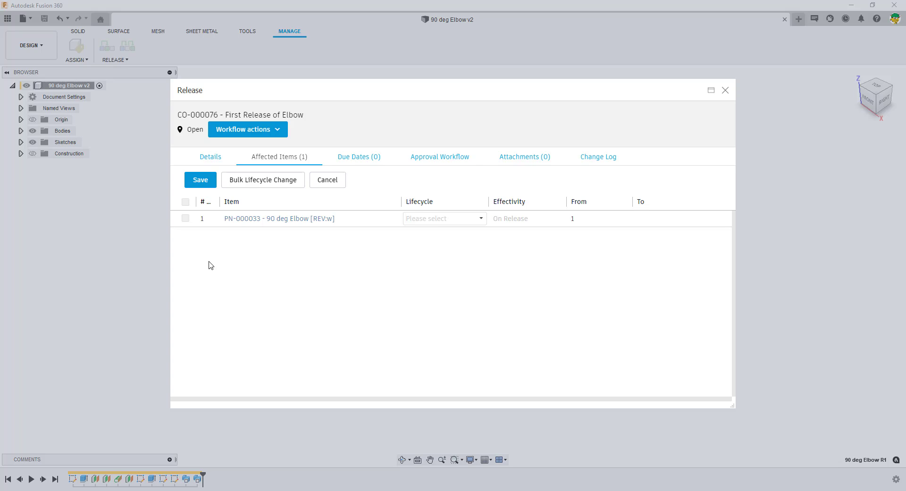
Step: Review the change order's details, affected items, due dates, approval workflow, attachments and change log
click(209, 158)
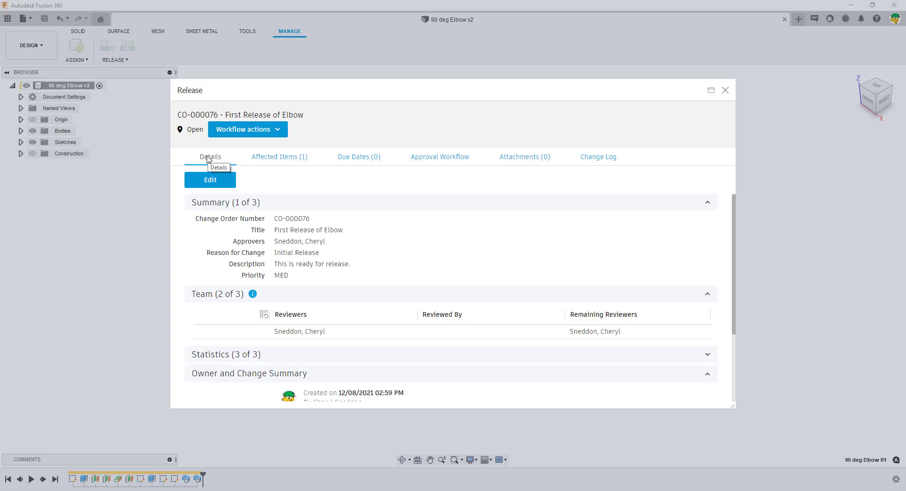
click(280, 159)
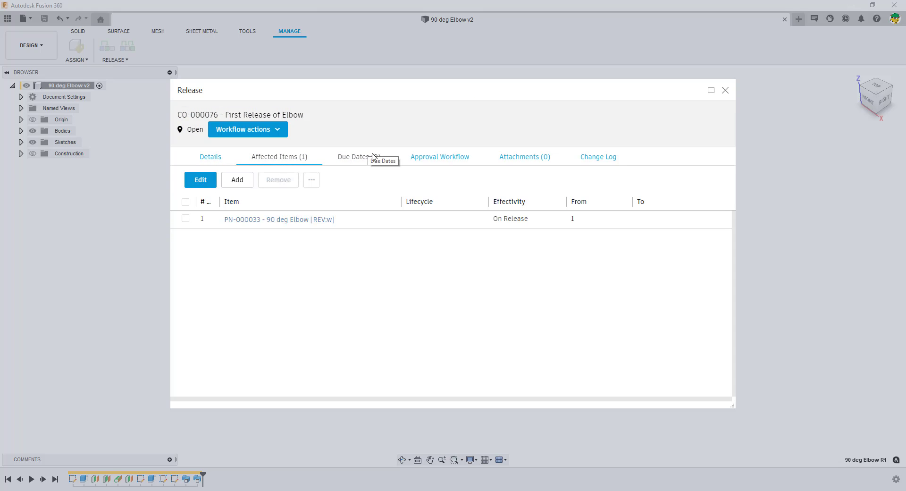
click(370, 160)
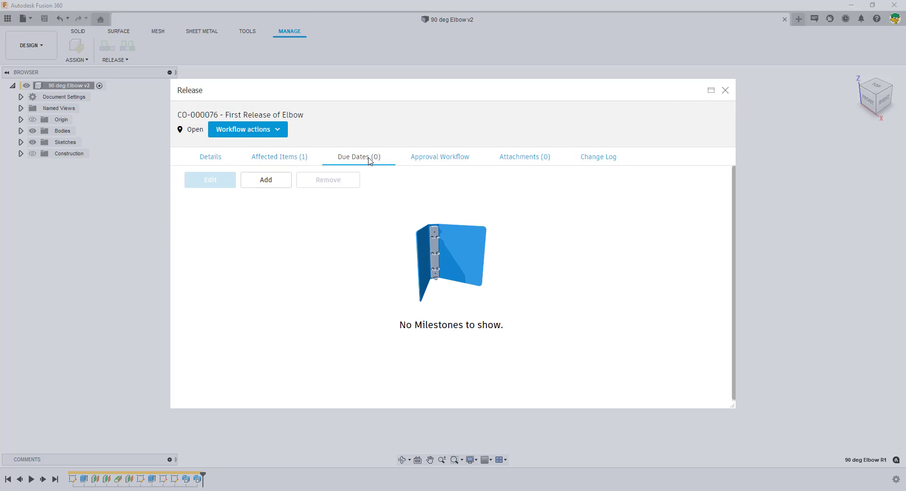
click(446, 159)
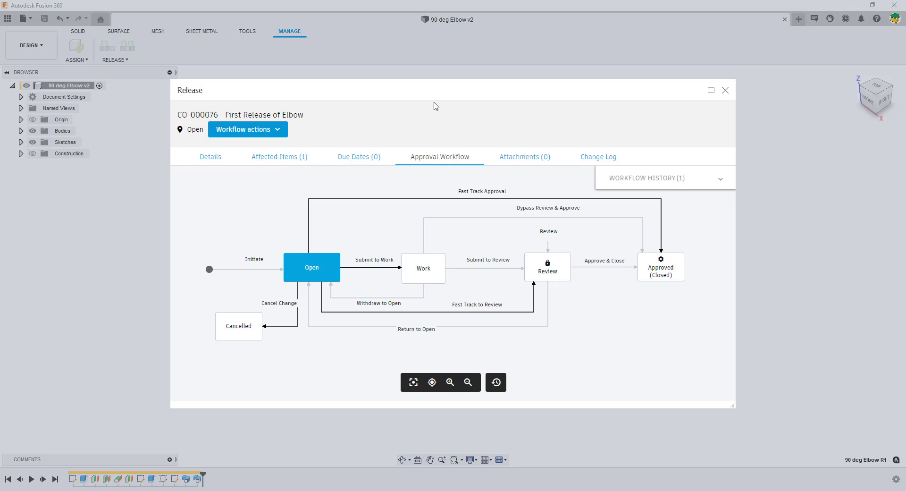
click(515, 158)
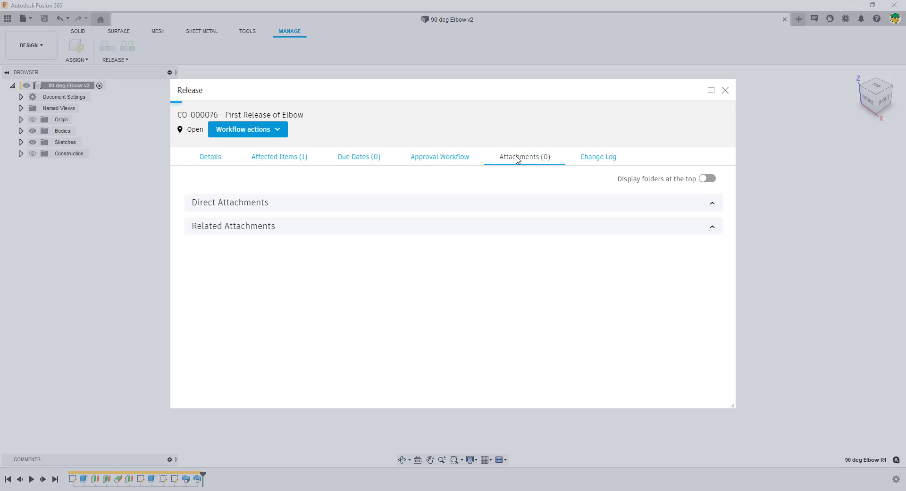
click(599, 157)
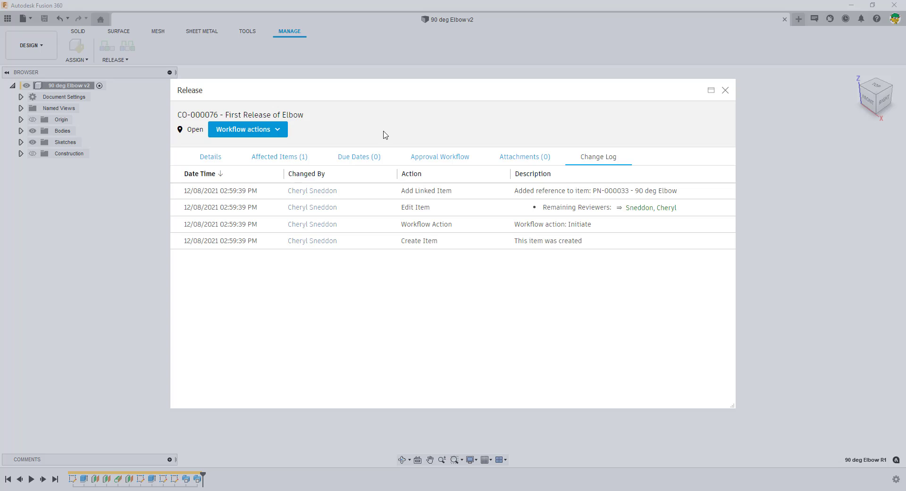
click(212, 161)
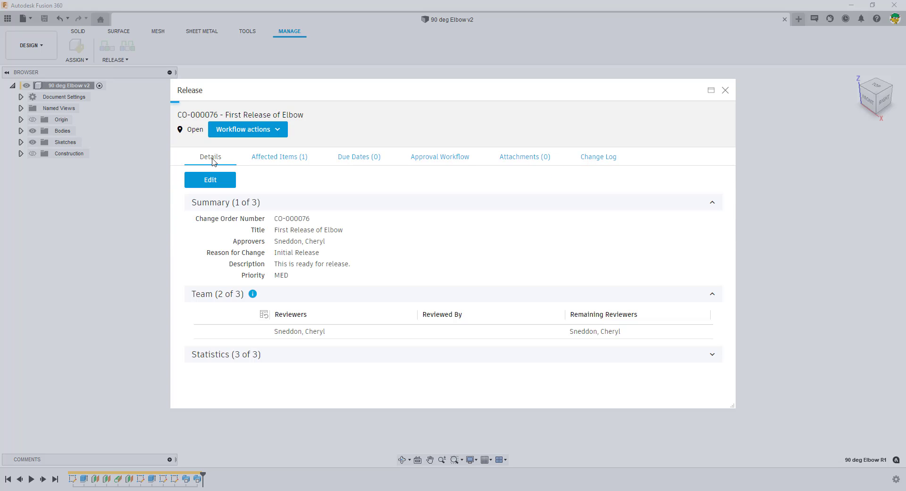
Step: Set the lifecycle of the affected 90 deg Elbow item to Go to Production and save the change
click(293, 161)
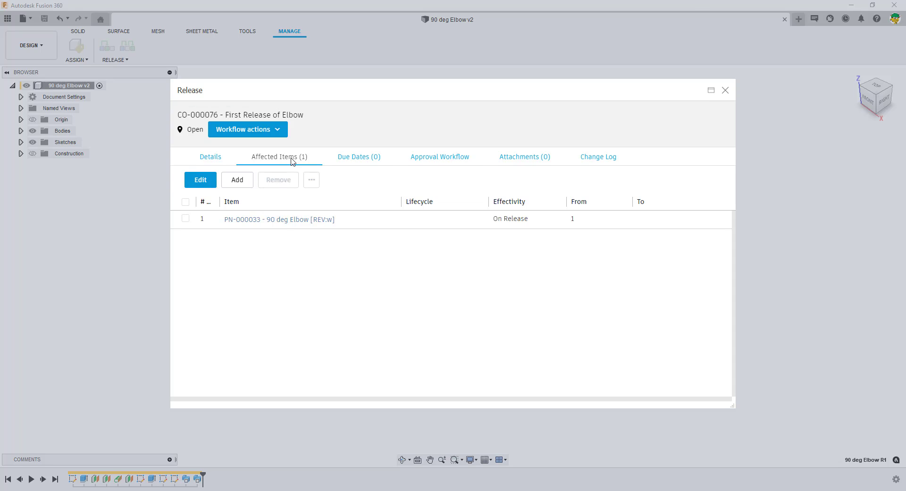
click(204, 184)
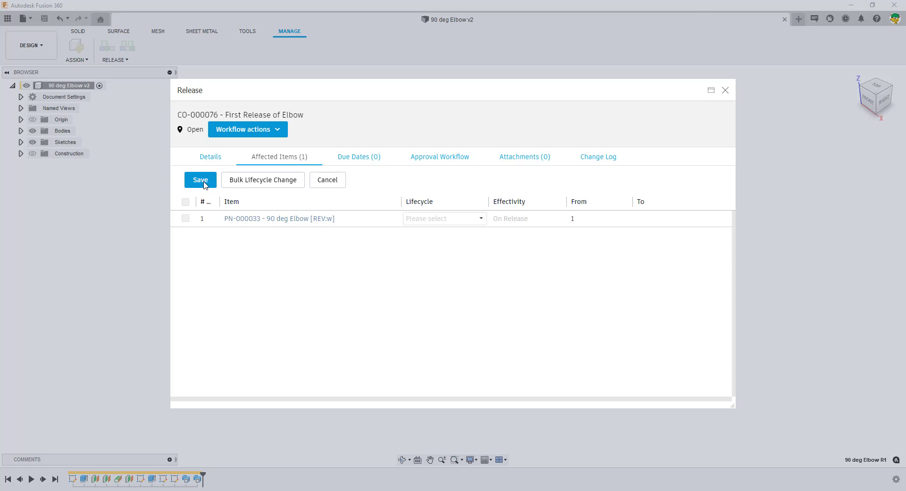
click(457, 222)
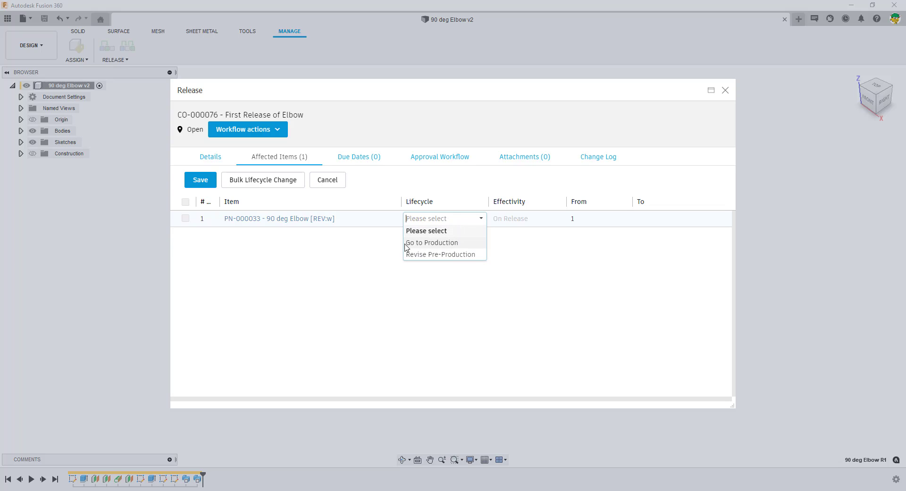
click(470, 243)
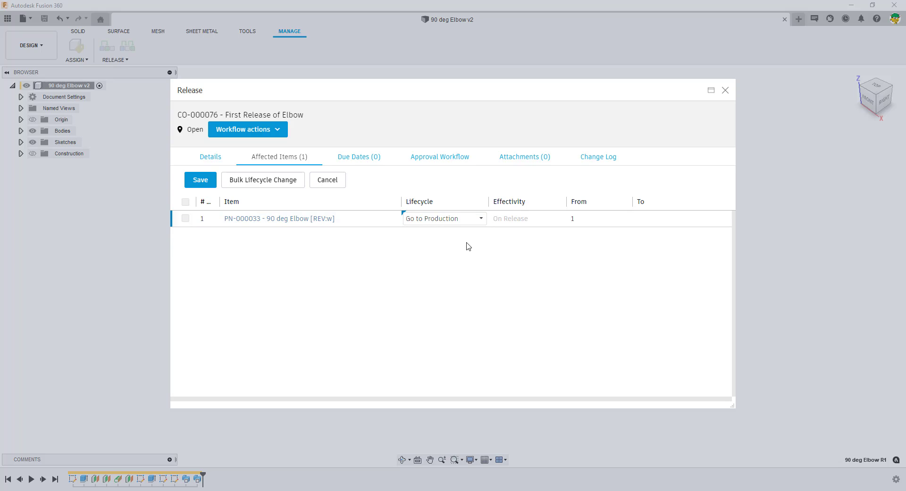
click(201, 181)
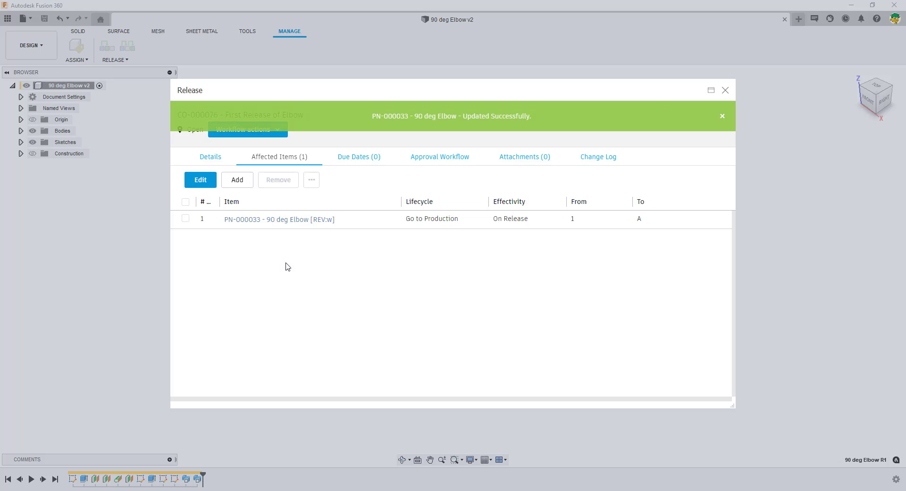
Step: Approve the First Release of Elbow change order from its workflow with Fast Track Approval and the comment "Approve"
click(439, 159)
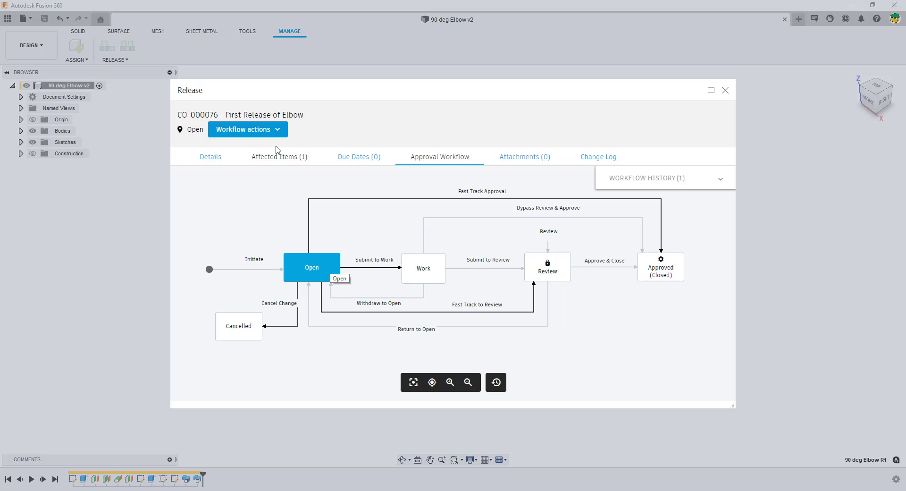
click(266, 131)
click(265, 131)
click(265, 131)
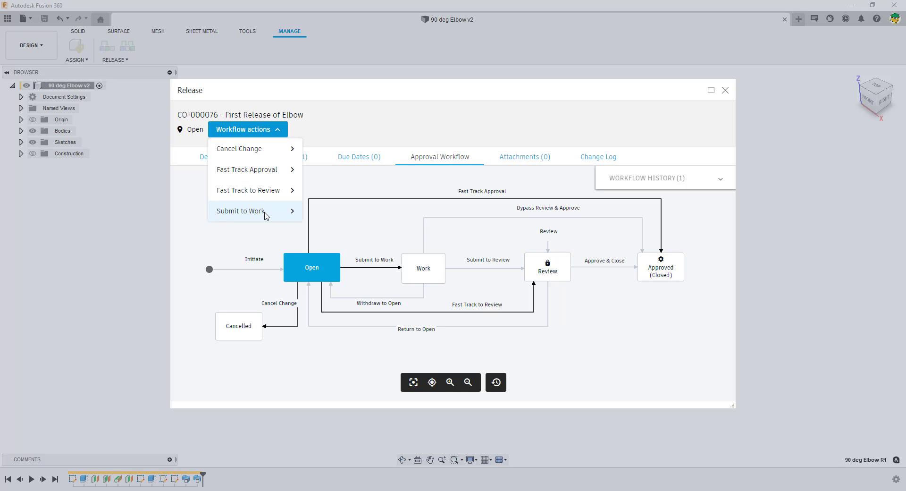
click(244, 170)
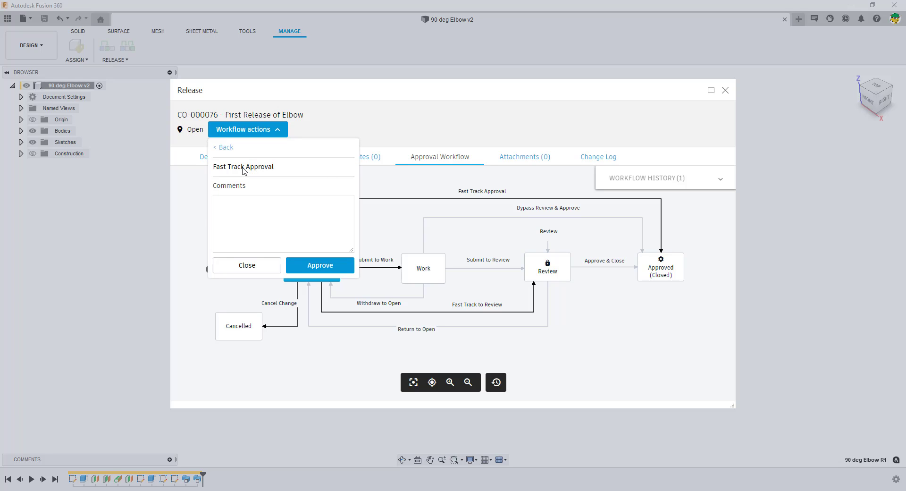
click(242, 207)
text(Approve)
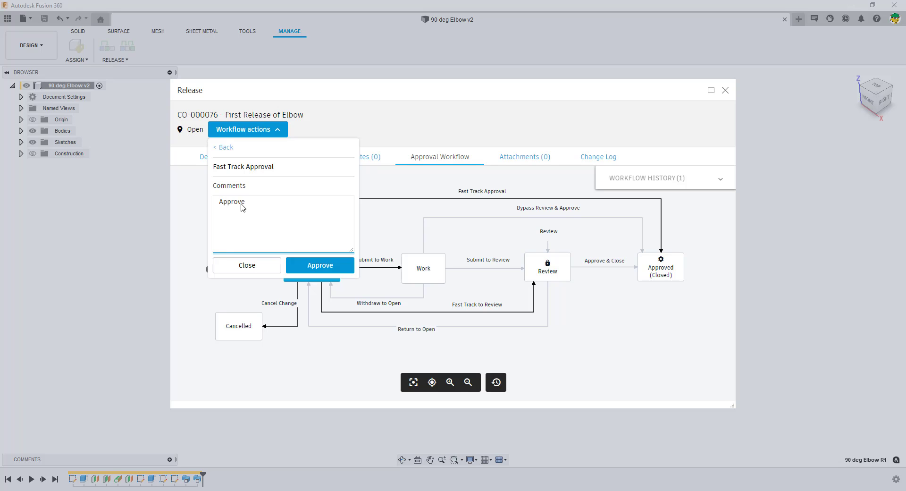
click(311, 271)
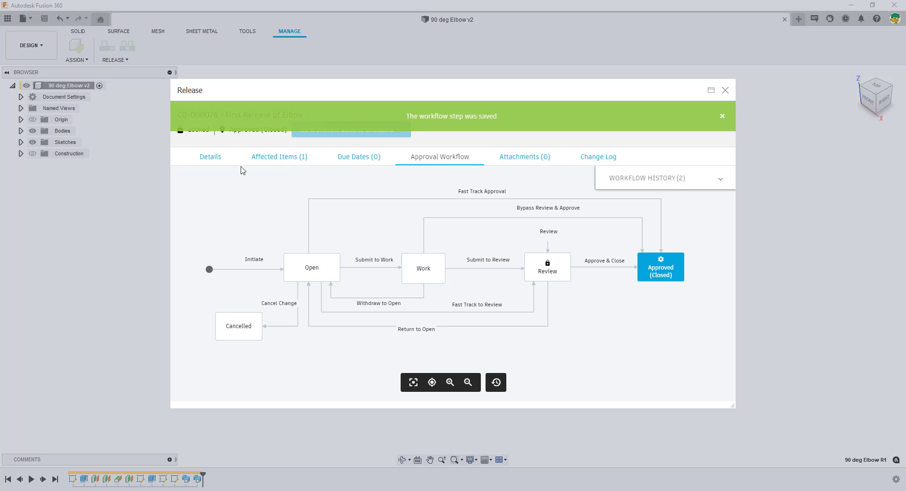
Step: Review the approved change order's change log and close the release window
click(586, 156)
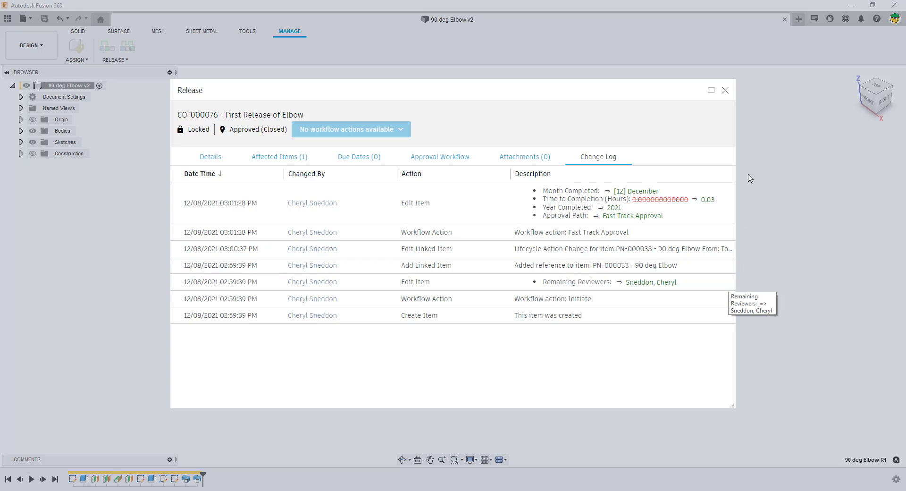
click(725, 90)
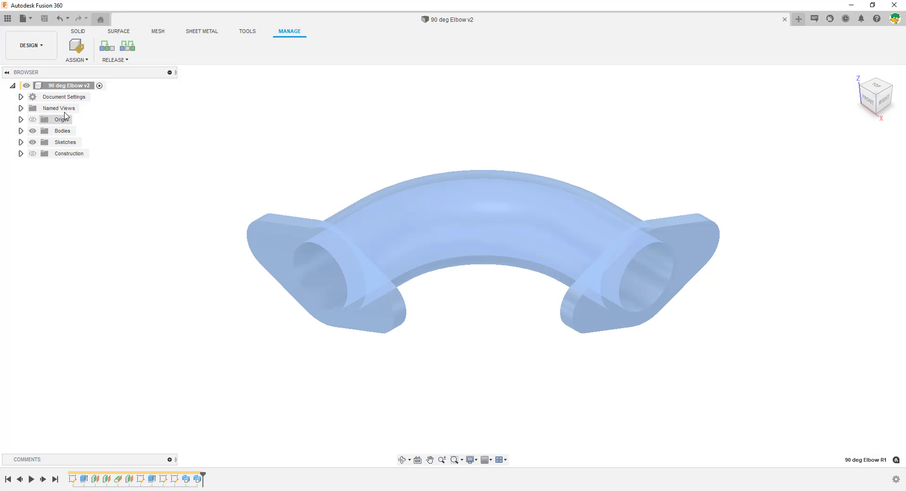
Step: Inspect the 90 deg Elbow component's properties and follow its linked change order to view the approval workflow
right_click(55, 88)
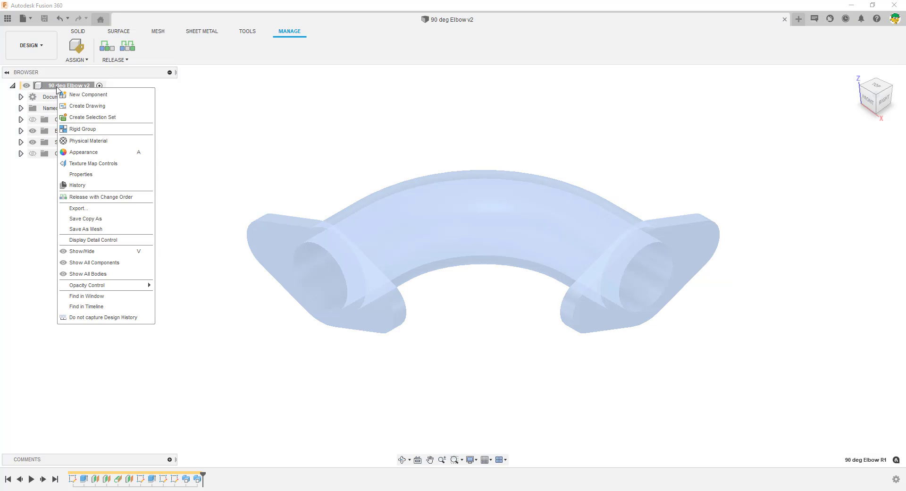
click(83, 175)
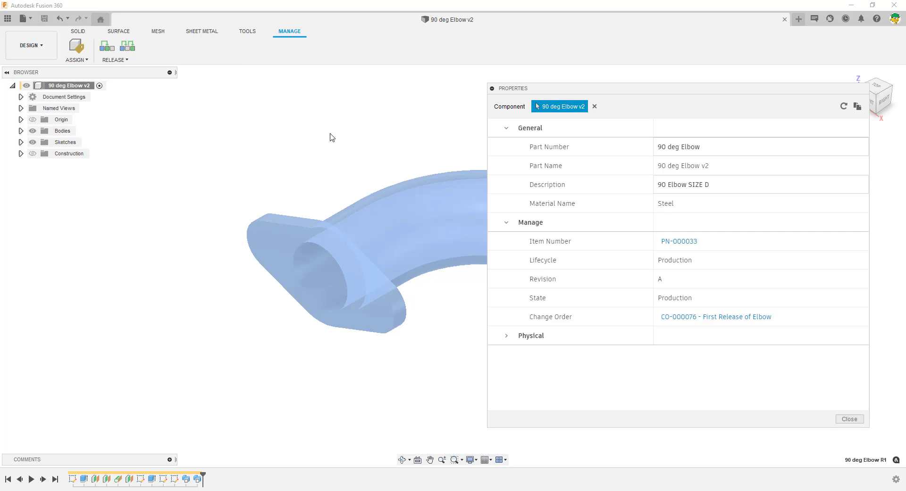
click(715, 321)
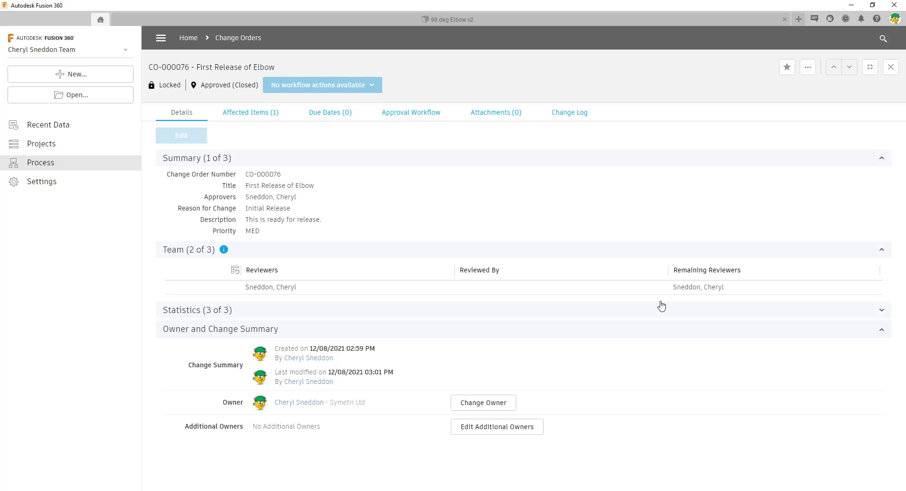
click(401, 117)
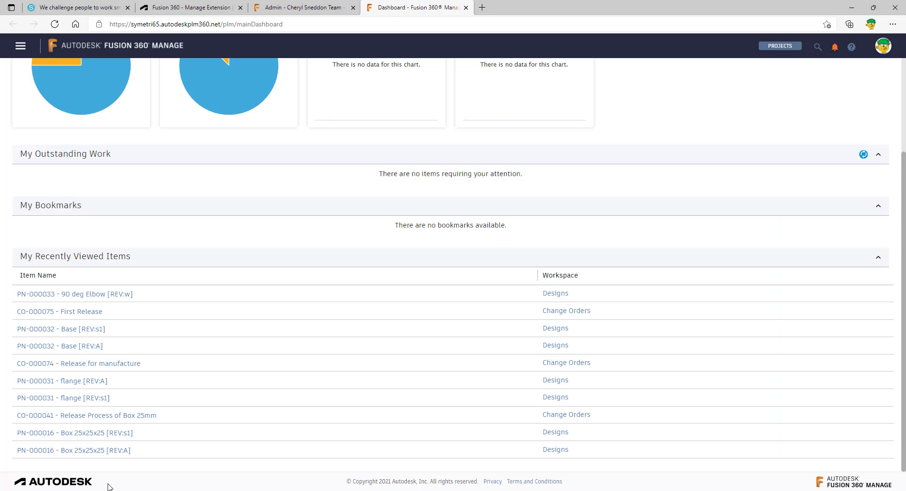
Step: Switch to the Fusion 360 Manage website, refresh the dashboard, and view the affected items of the First Release of Elbow change order
click(111, 488)
key(F5)
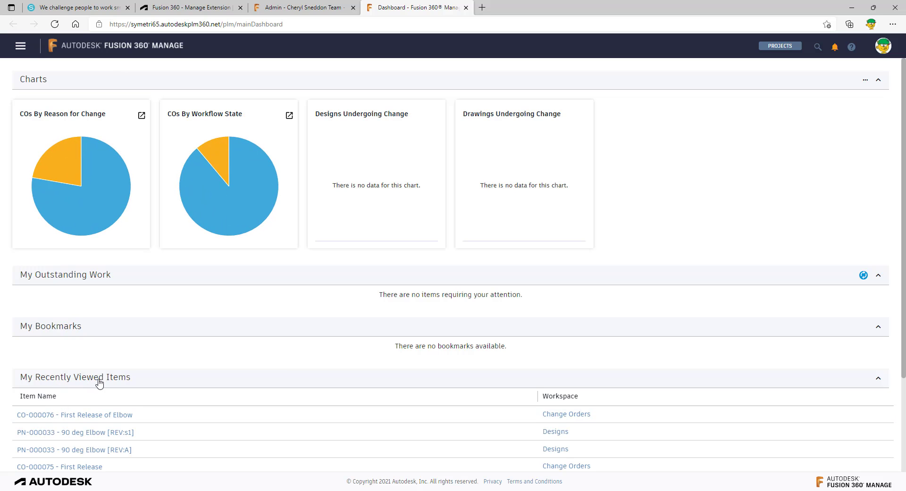
click(99, 415)
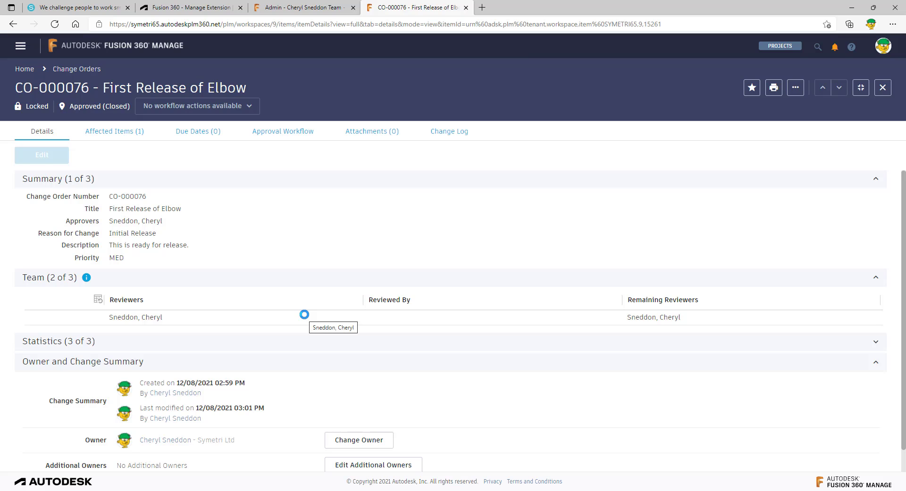
click(114, 133)
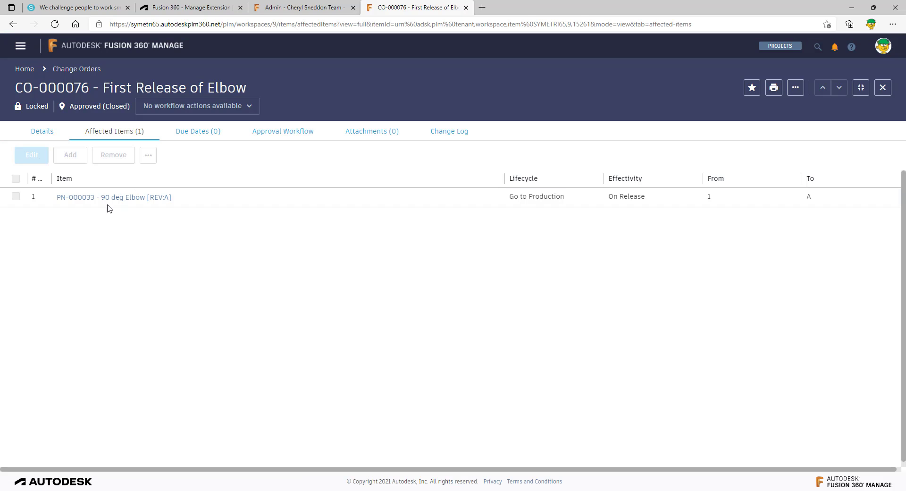
Step: Open the affected 90 deg Elbow item at revision A and inspect its 3D model in the web viewer
click(108, 198)
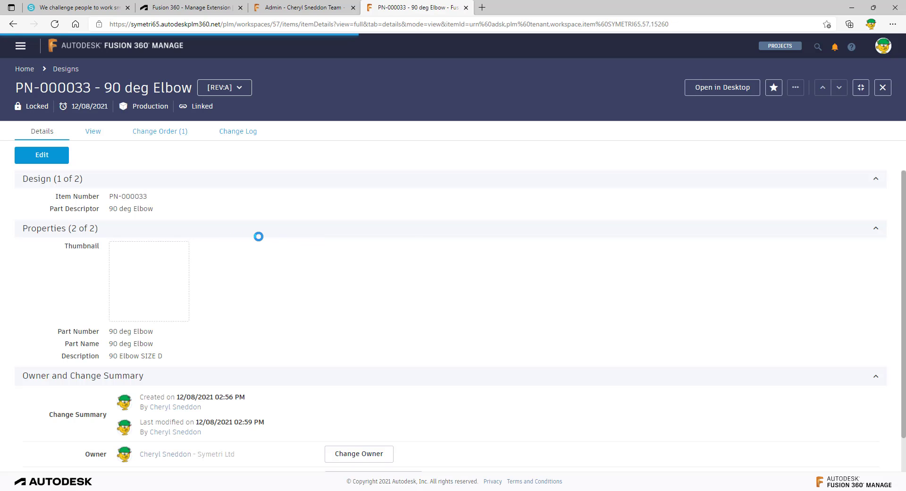
click(94, 135)
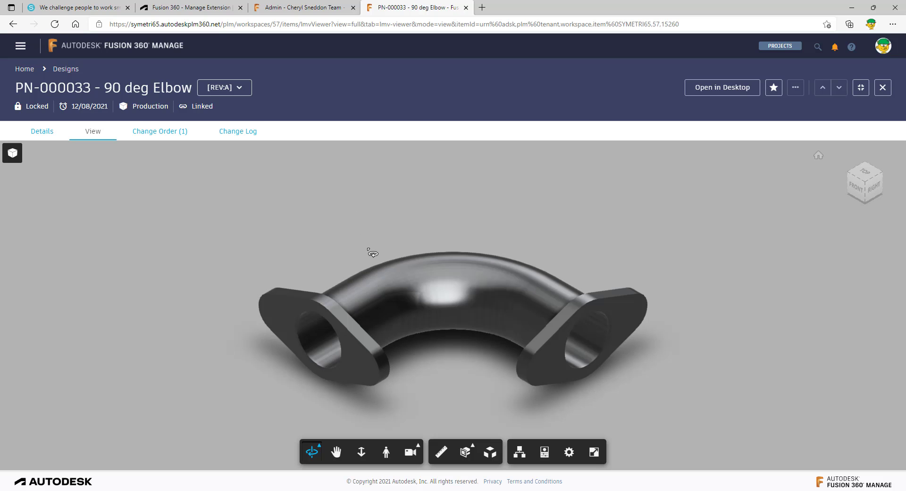
mouse_move(383, 273)
mouse_down()
mouse_move(439, 239)
mouse_move(627, 241)
mouse_move(637, 217)
mouse_move(469, 269)
mouse_move(481, 359)
mouse_move(470, 282)
mouse_move(435, 297)
mouse_move(401, 347)
mouse_move(395, 313)
mouse_move(295, 235)
mouse_up()
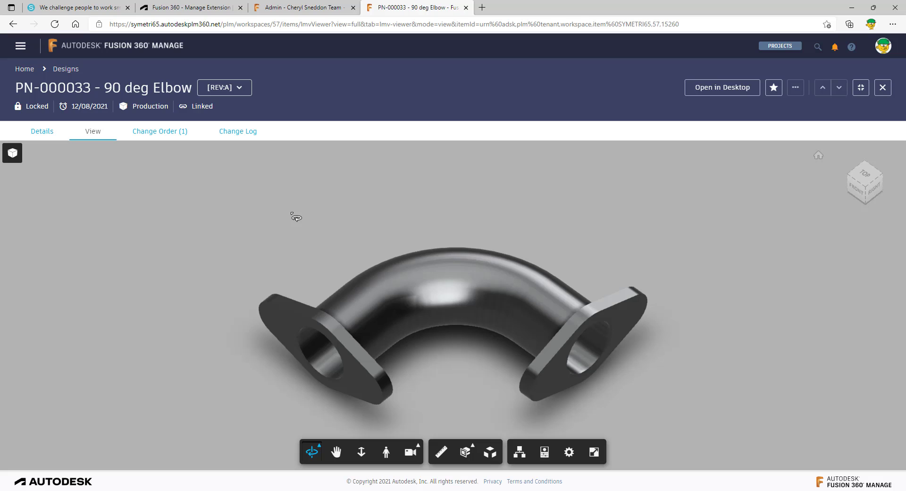
Step: Switch back to the Fusion 360 desktop app and review the Manage extension's details in the Extension Manager
click(132, 490)
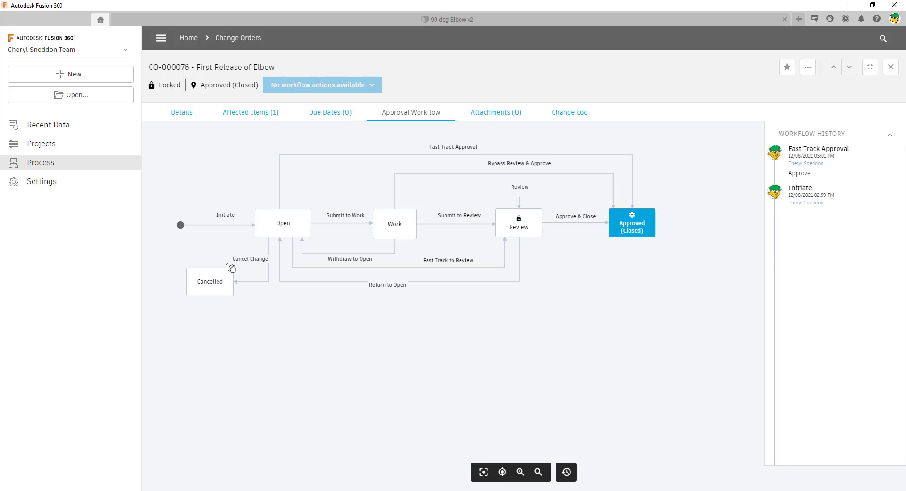
click(830, 22)
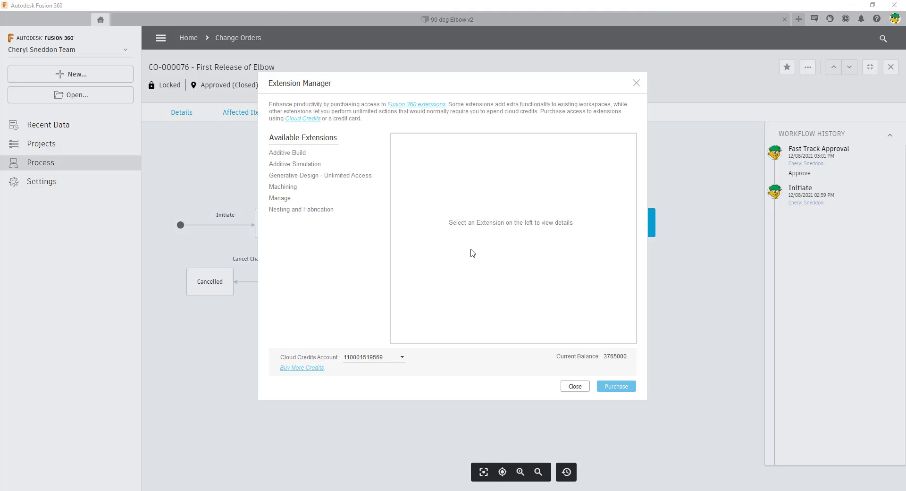
click(282, 199)
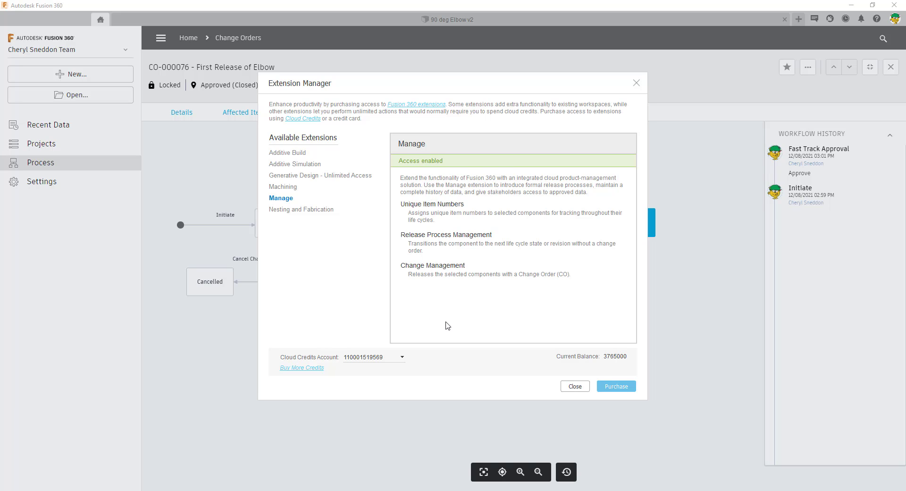
click(575, 387)
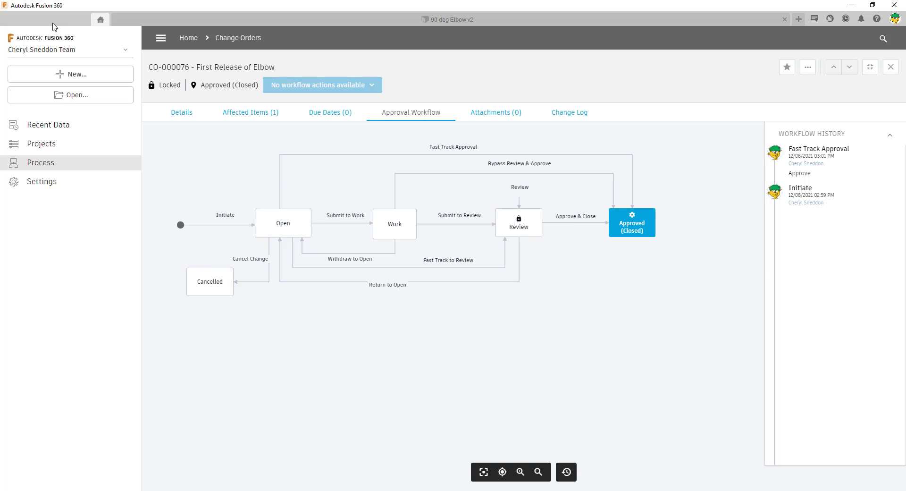
Step: Return to the 90 deg Elbow design, examine its version history in the project data, and close the component properties
click(96, 20)
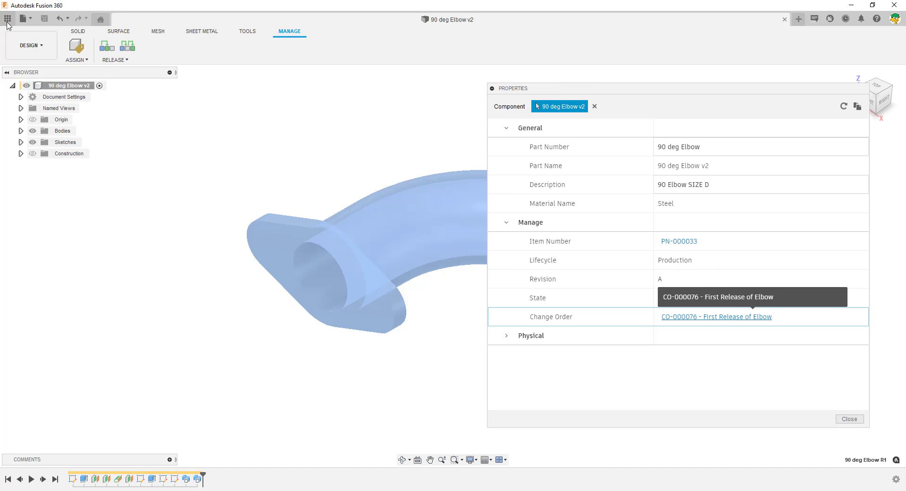
click(8, 19)
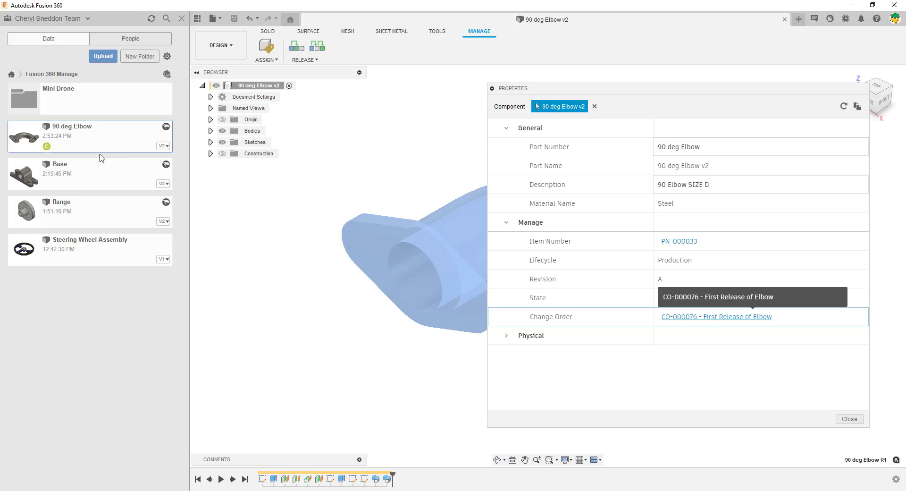
click(165, 147)
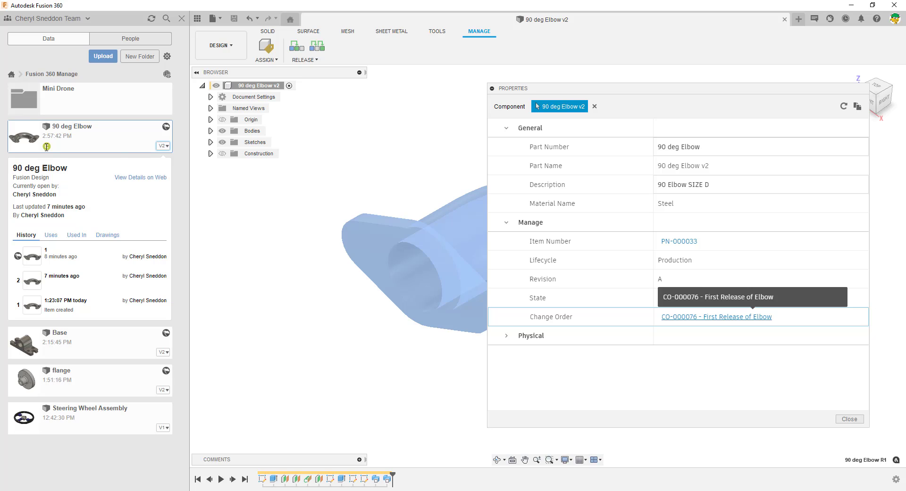
click(850, 418)
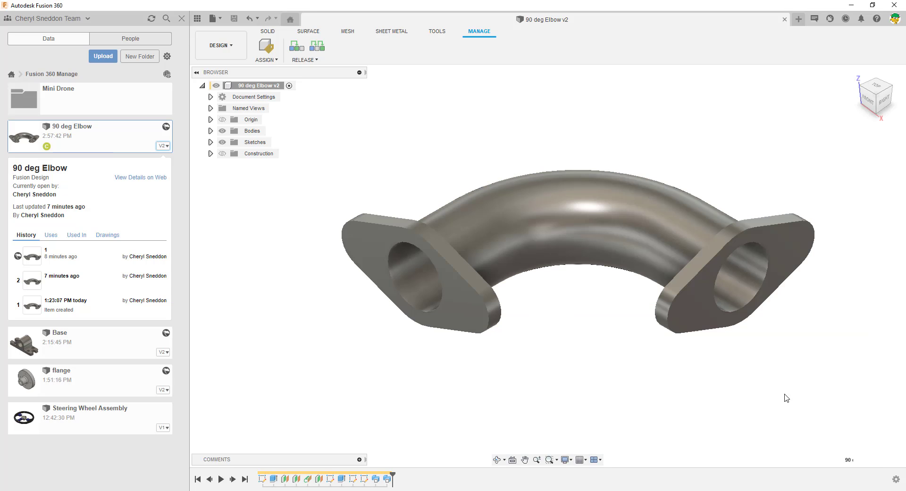
mouse_move(47, 146)
mouse_move(167, 128)
click(166, 151)
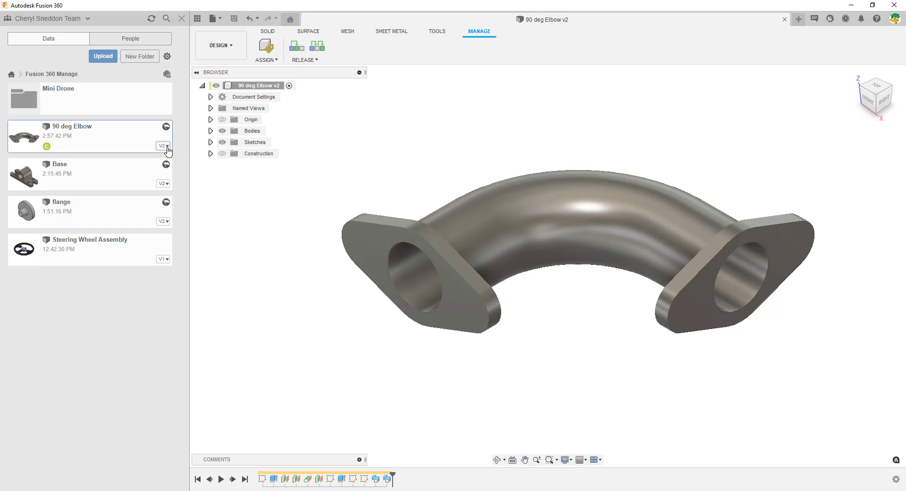
Step: View the list of available extensions in the Extension Manager and close it
click(831, 19)
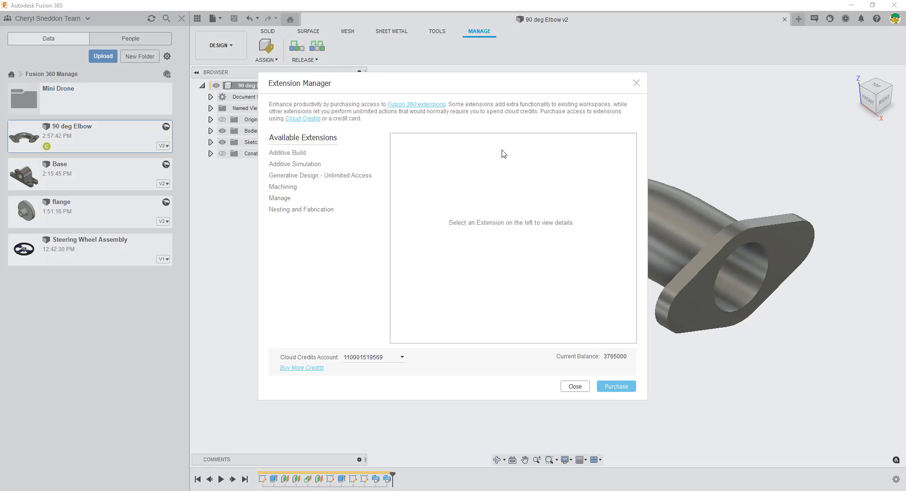
click(638, 84)
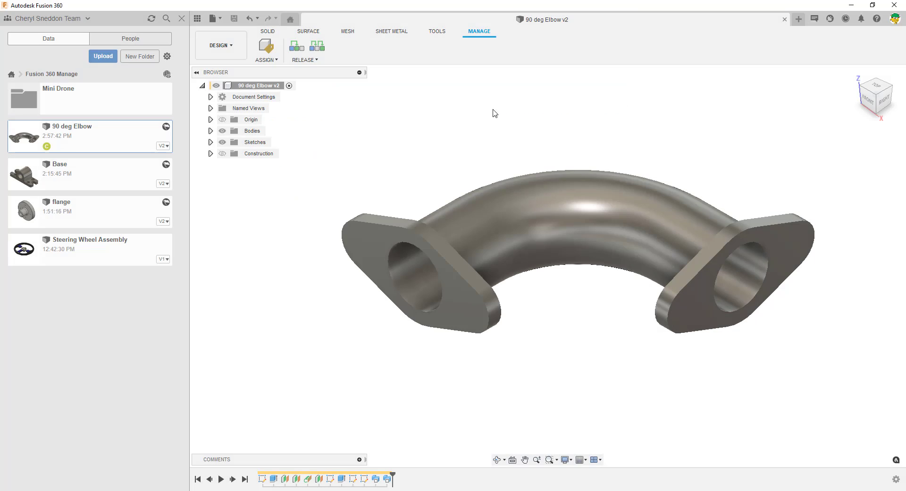